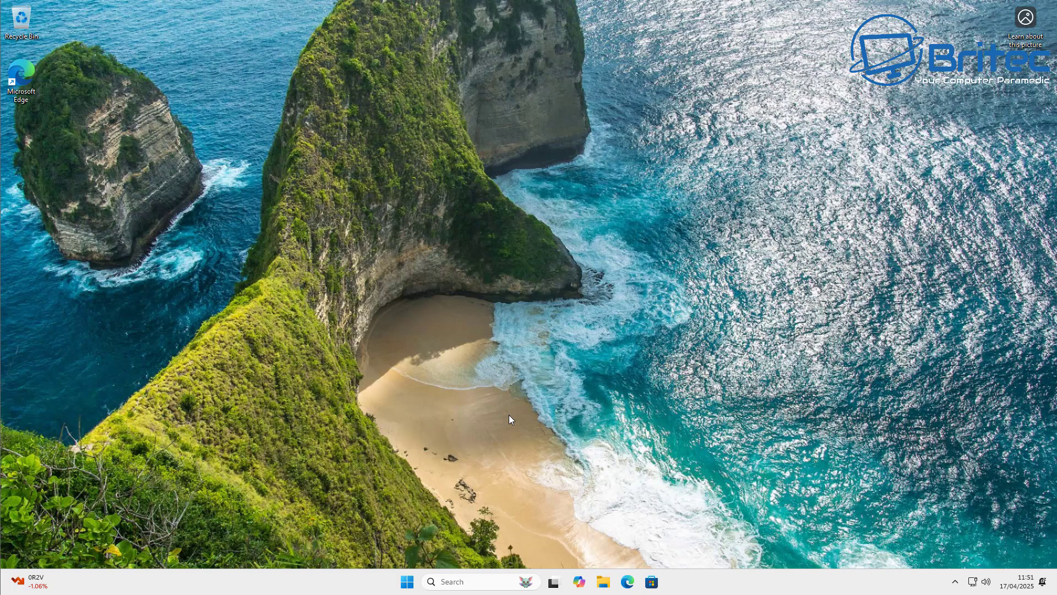
# - Open the Copilot app, move its window towards the middle of the desktop, and close it
pyautogui.click(407, 583)
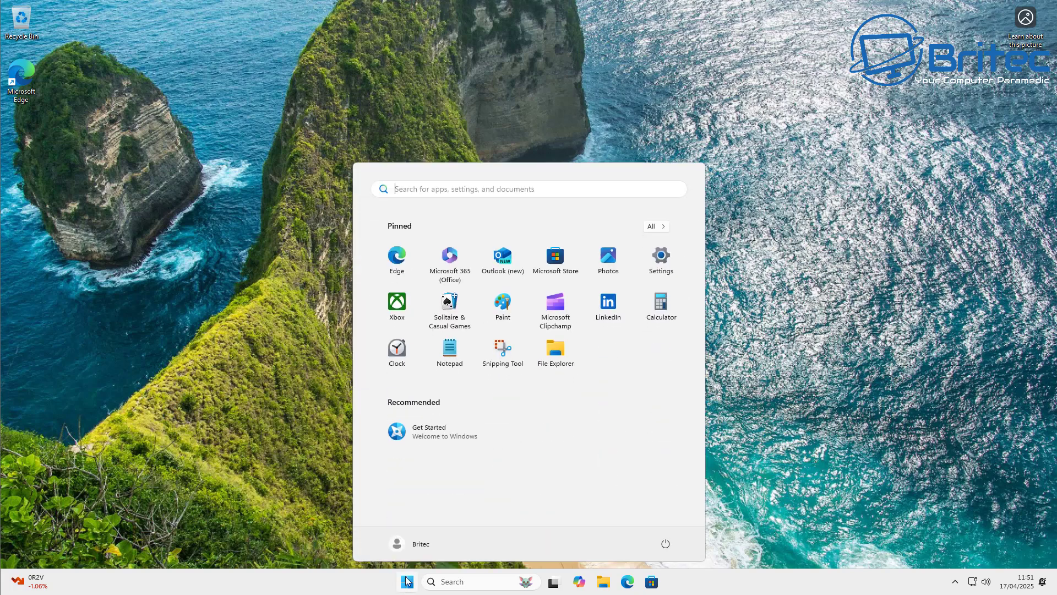
pyautogui.click(770, 422)
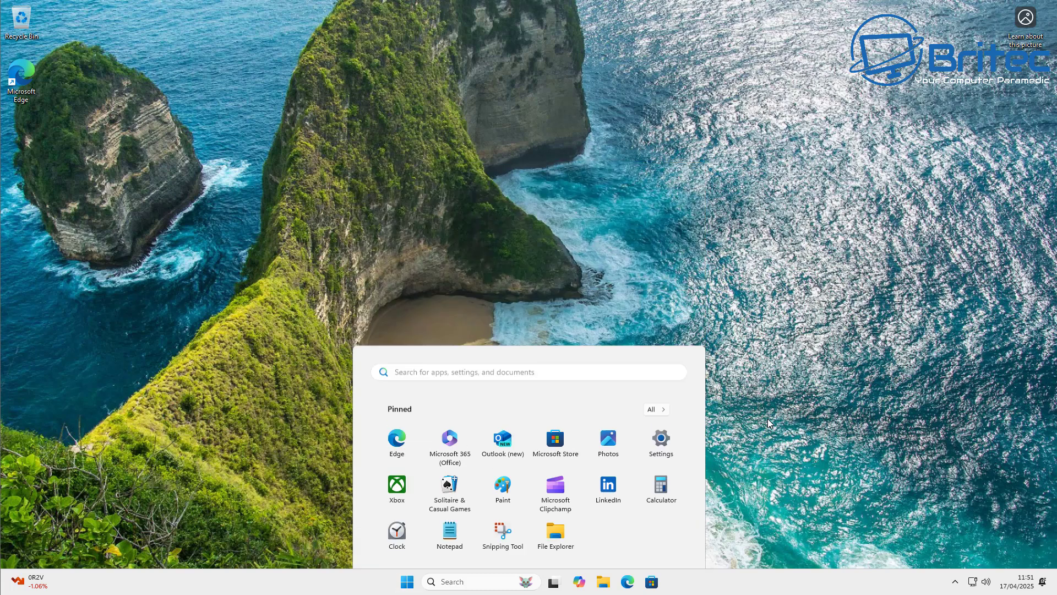
pyautogui.click(580, 583)
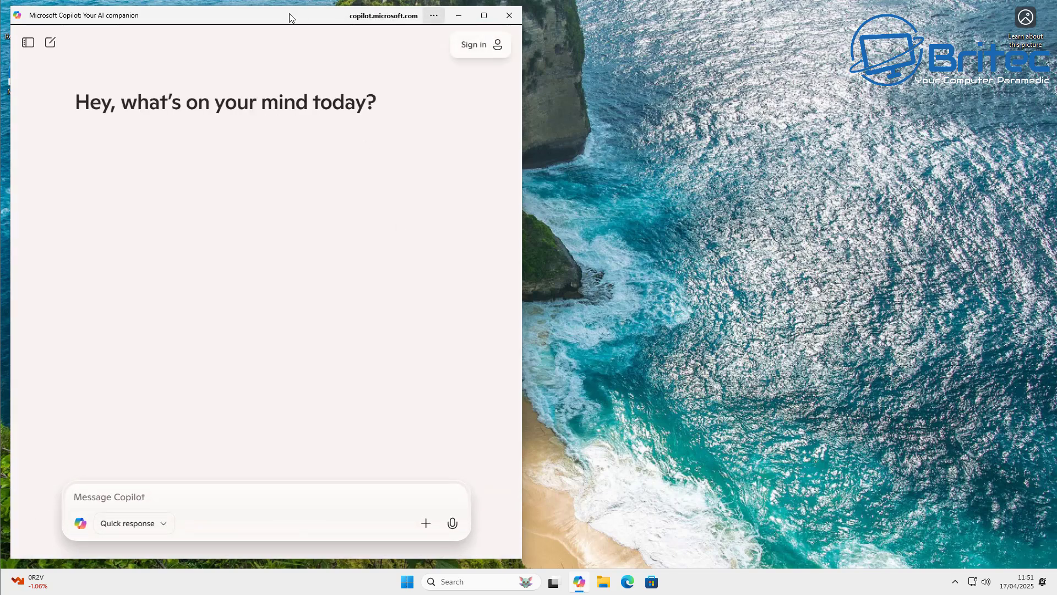
pyautogui.moveTo(290, 17); pyautogui.dragTo(537, 35)
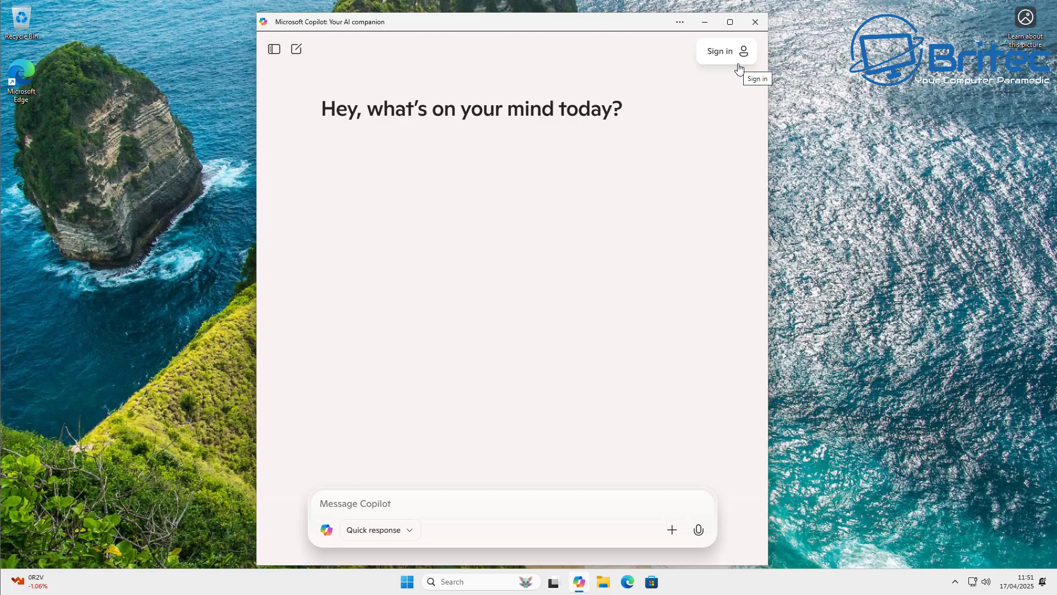
pyautogui.click(749, 22)
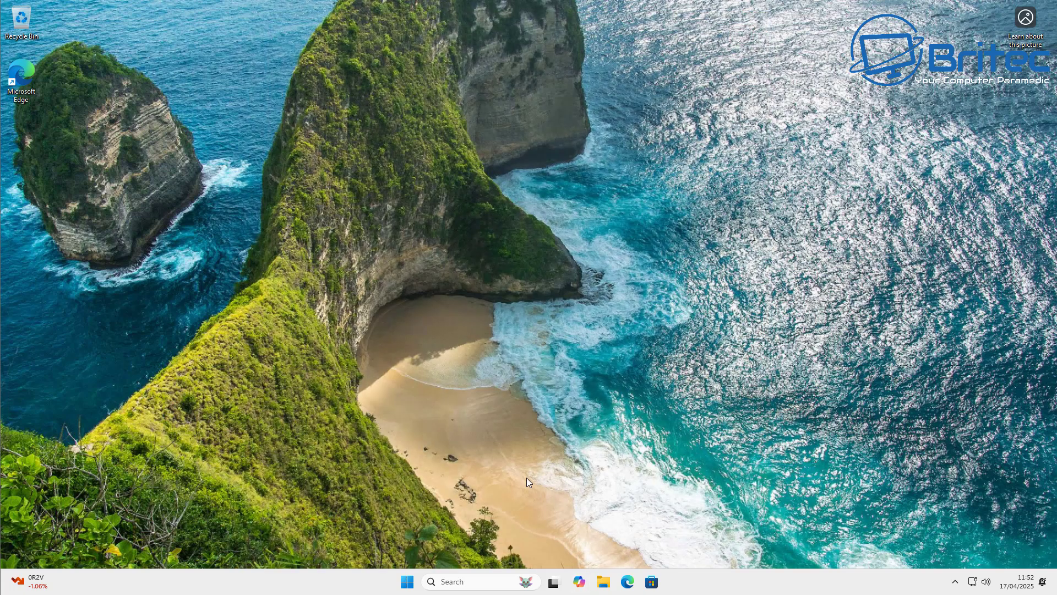
# - Open the Outlook (new) app
pyautogui.click(407, 582)
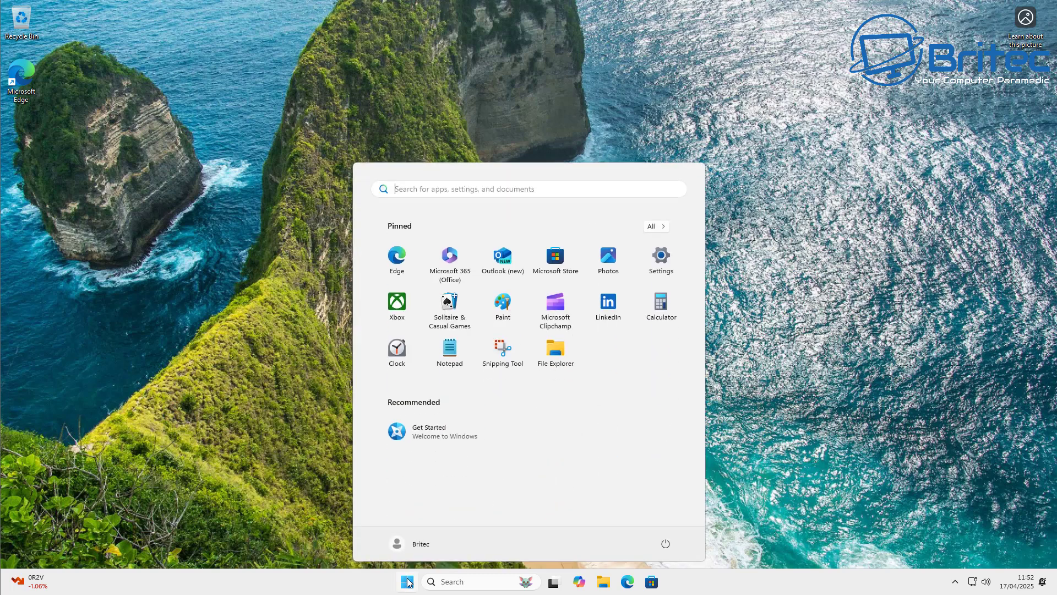
pyautogui.click(505, 257)
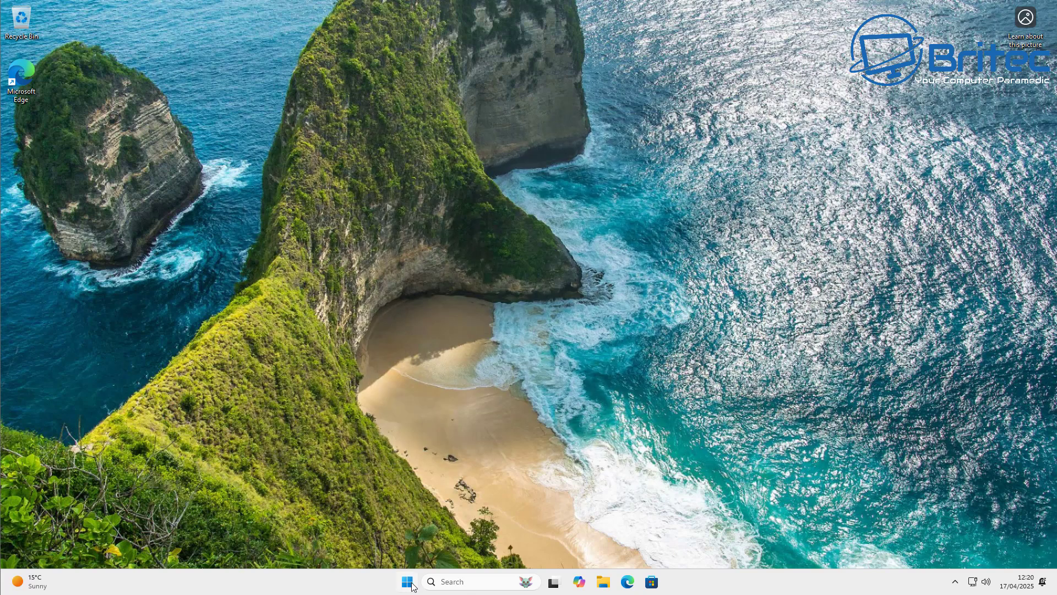
# - Open Notepad, examine the writing actions its Copilot feature offers, and close the app
pyautogui.click(412, 583)
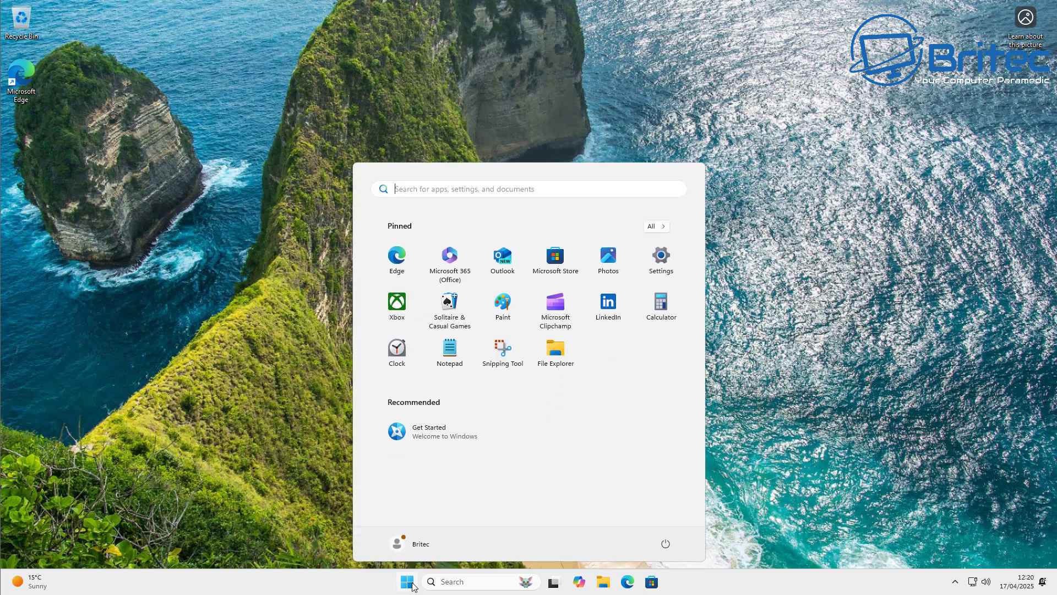
pyautogui.click(449, 351)
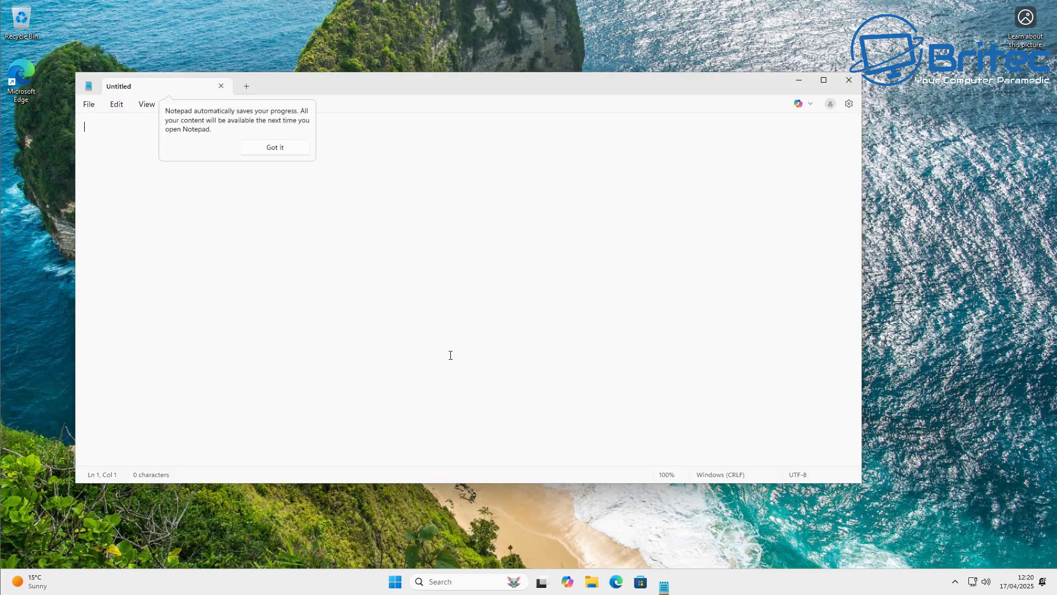
pyautogui.moveTo(439, 85); pyautogui.dragTo(512, 98)
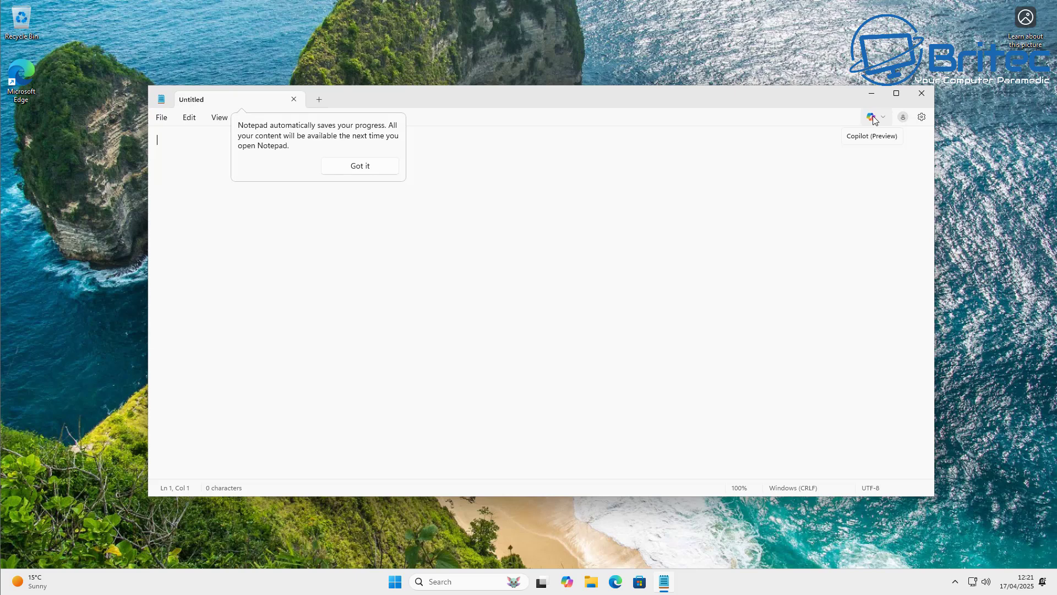
pyautogui.click(874, 119)
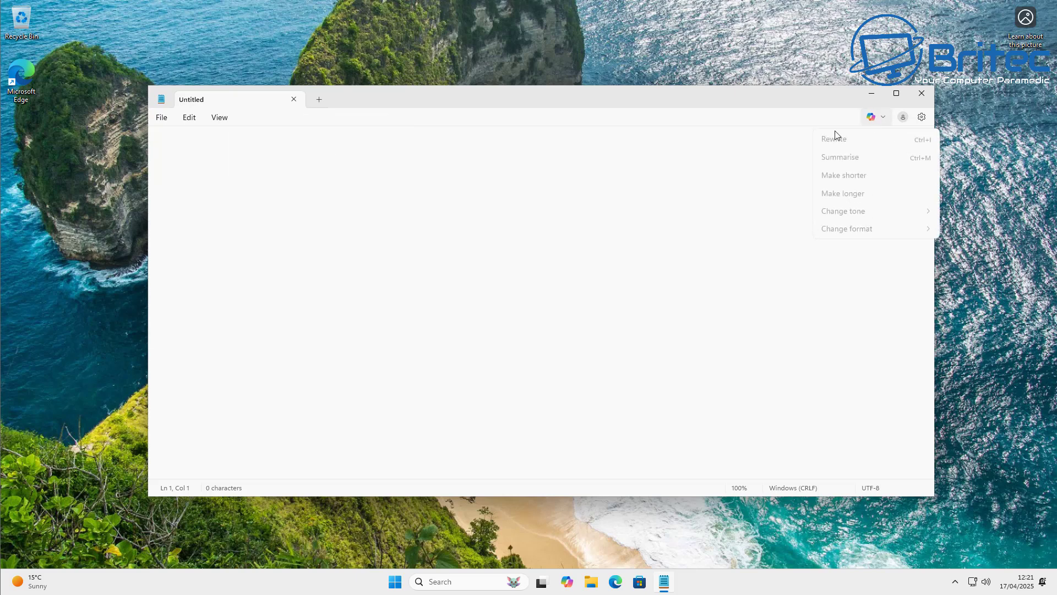
pyautogui.click(519, 190)
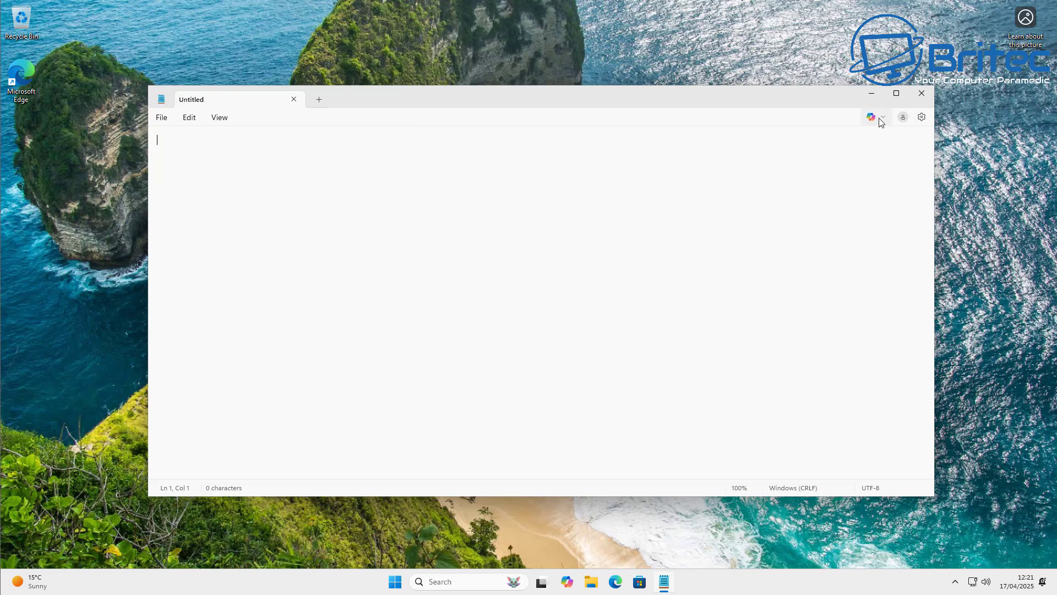
pyautogui.click(882, 120)
pyautogui.click(835, 170)
pyautogui.click(922, 99)
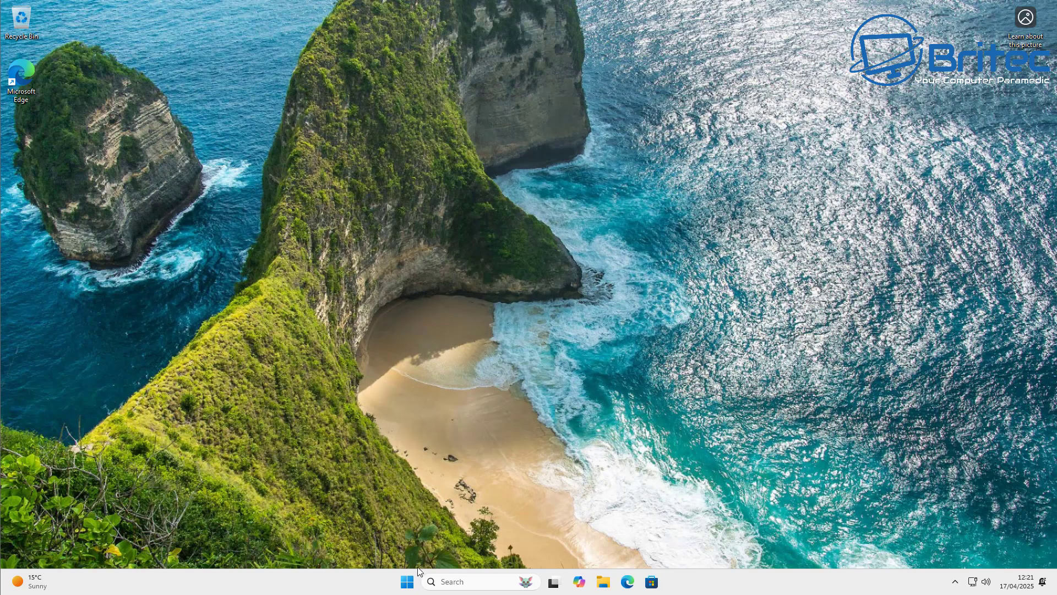
# - Check Paint and Microsoft Edge for built-in Copilot features, closing each app after viewing it
pyautogui.click(408, 582)
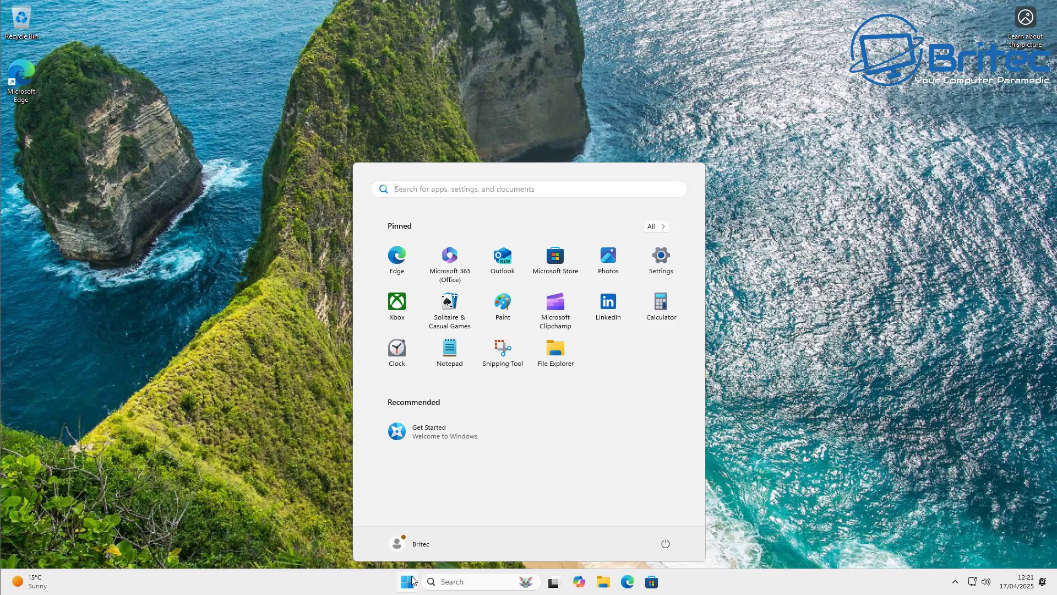
pyautogui.click(503, 303)
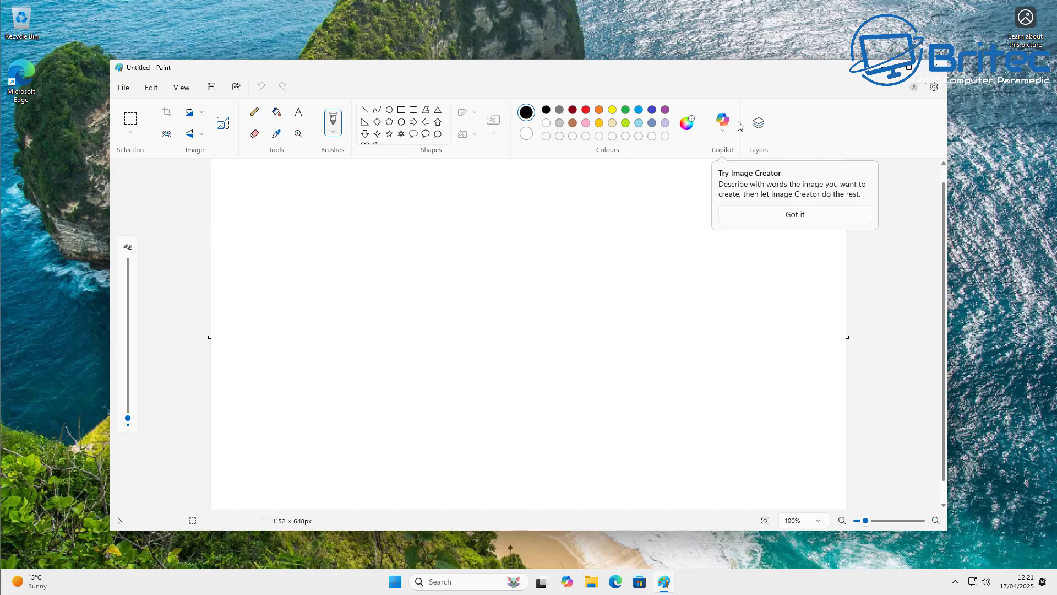
pyautogui.click(941, 69)
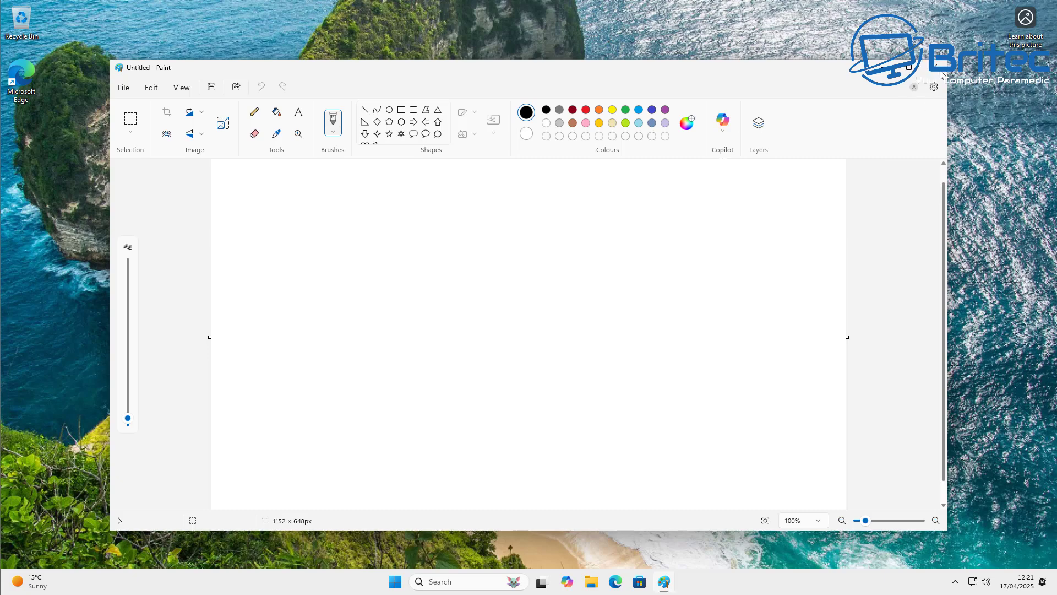
pyautogui.click(626, 582)
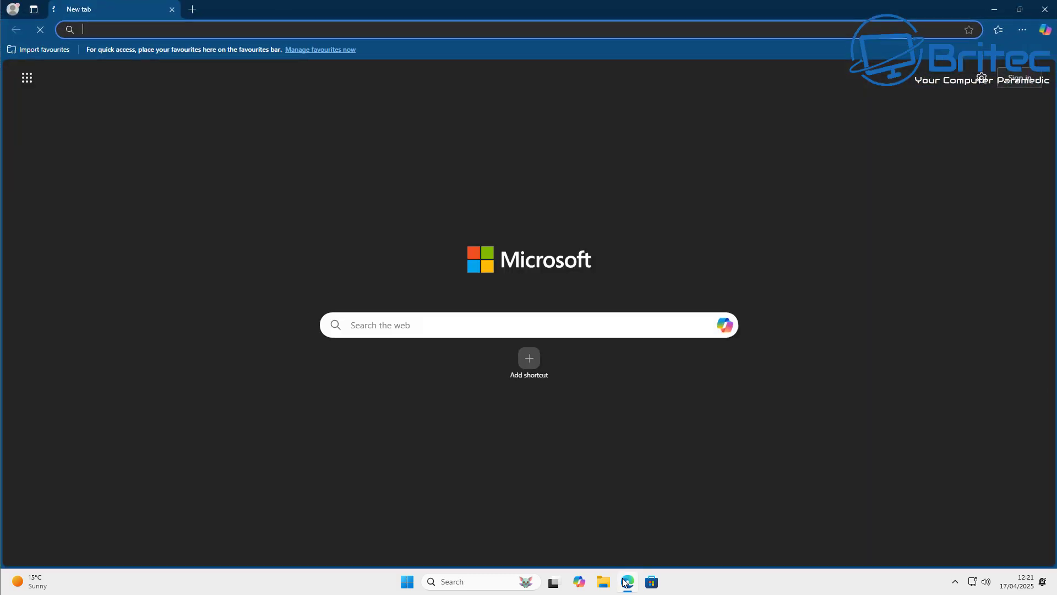
pyautogui.click(1046, 12)
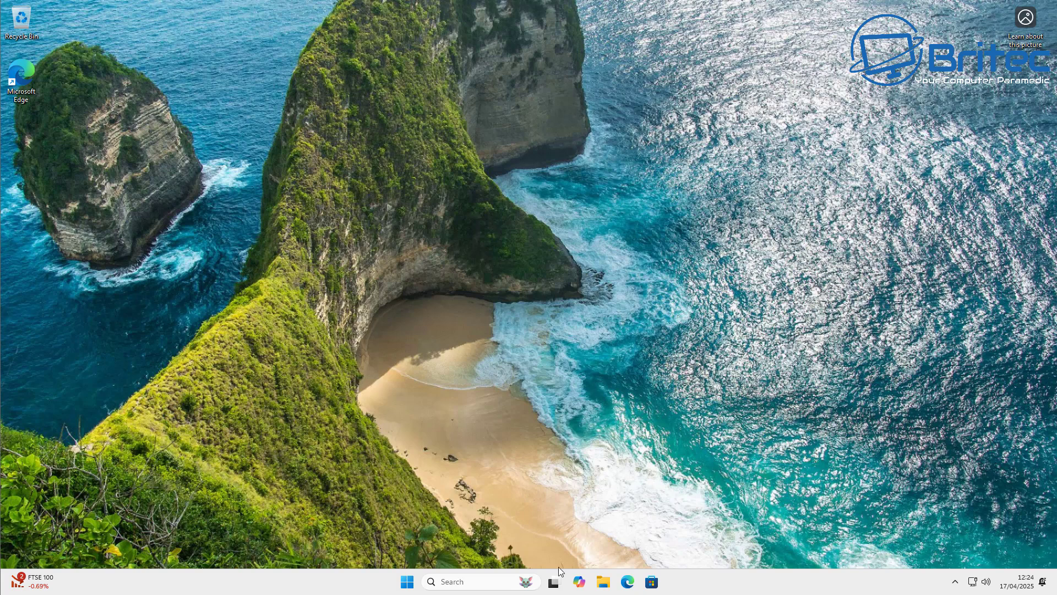
# - Open Photos, go through its two-page introduction without signing in to OneDrive, view the expanded navigation list, and close the app
pyautogui.click(401, 587)
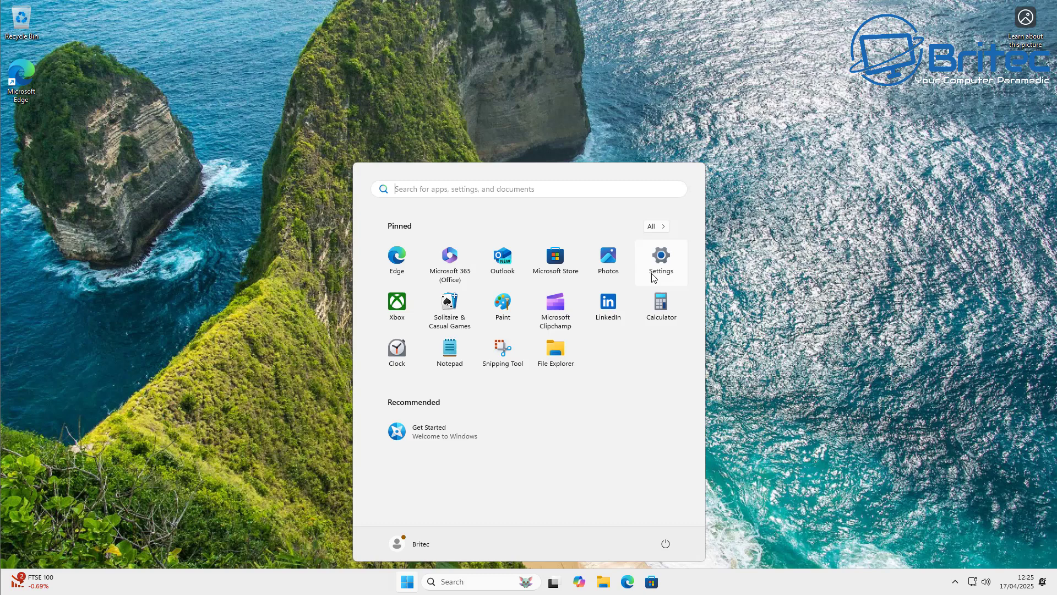
pyautogui.click(607, 262)
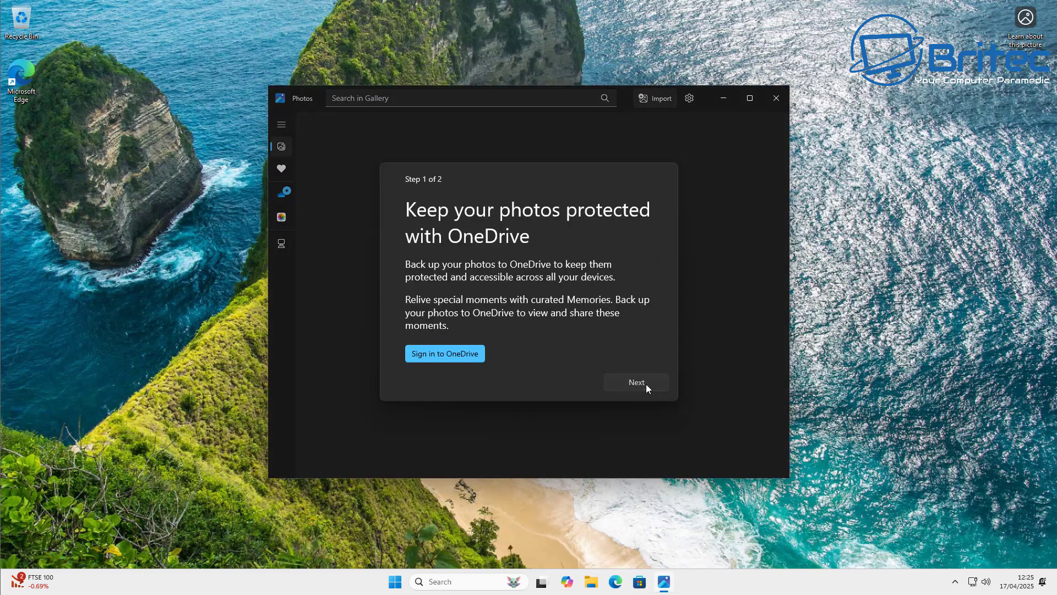
pyautogui.click(646, 385)
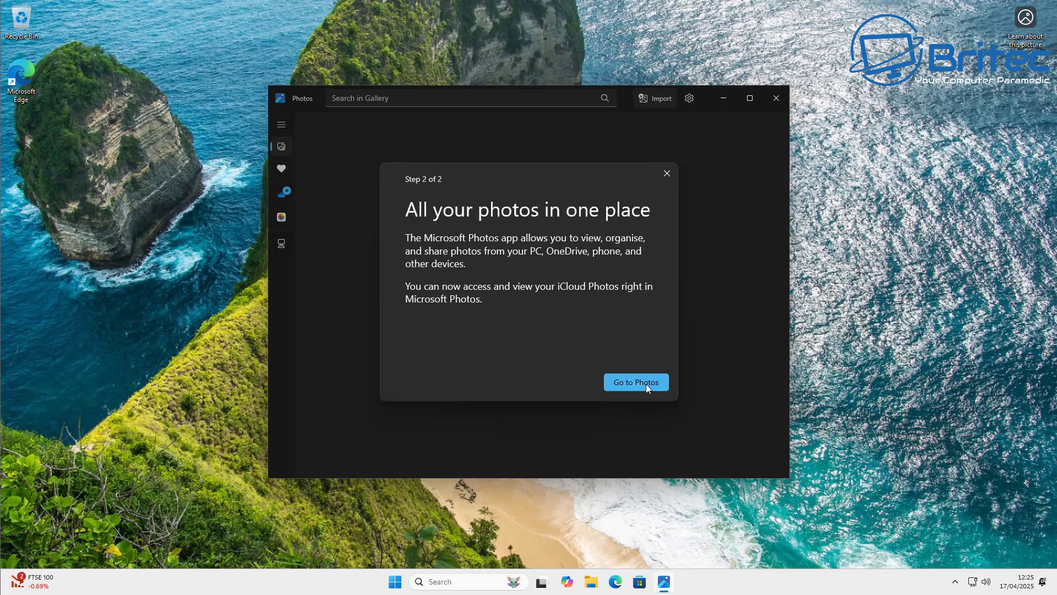
pyautogui.click(647, 386)
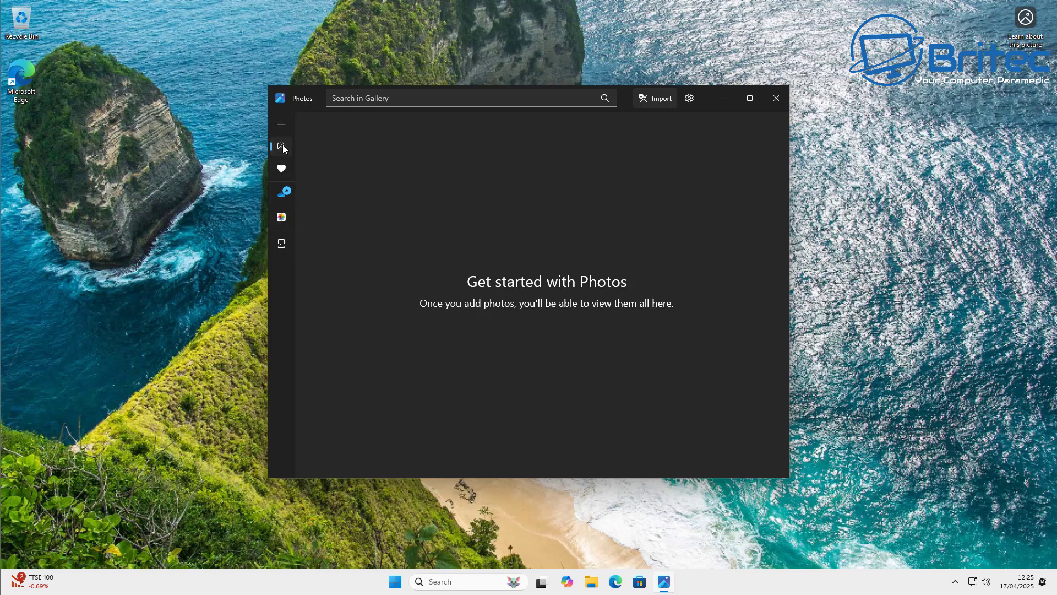
pyautogui.click(280, 122)
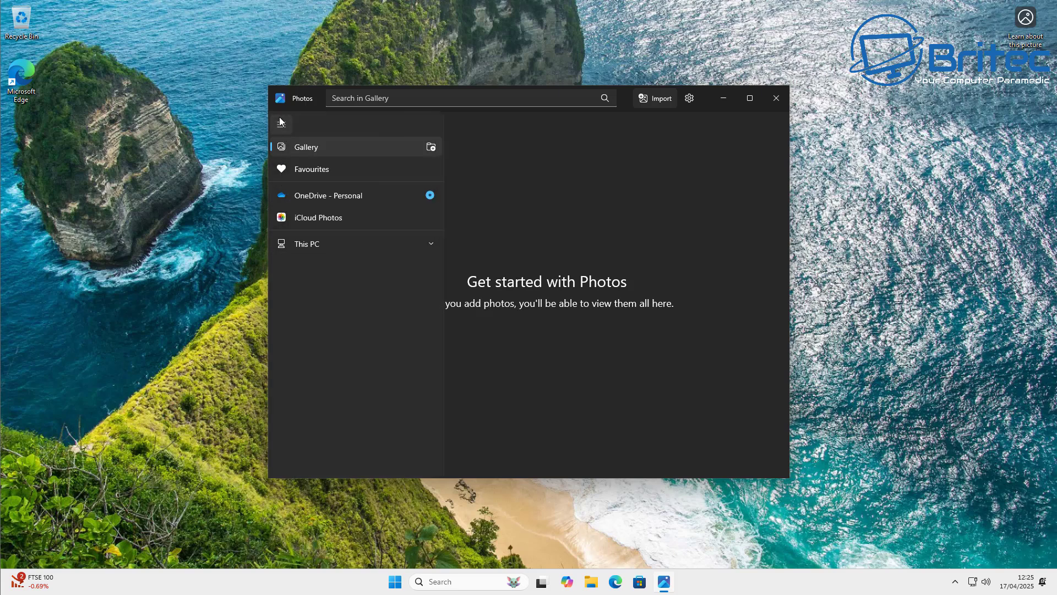
pyautogui.click(774, 94)
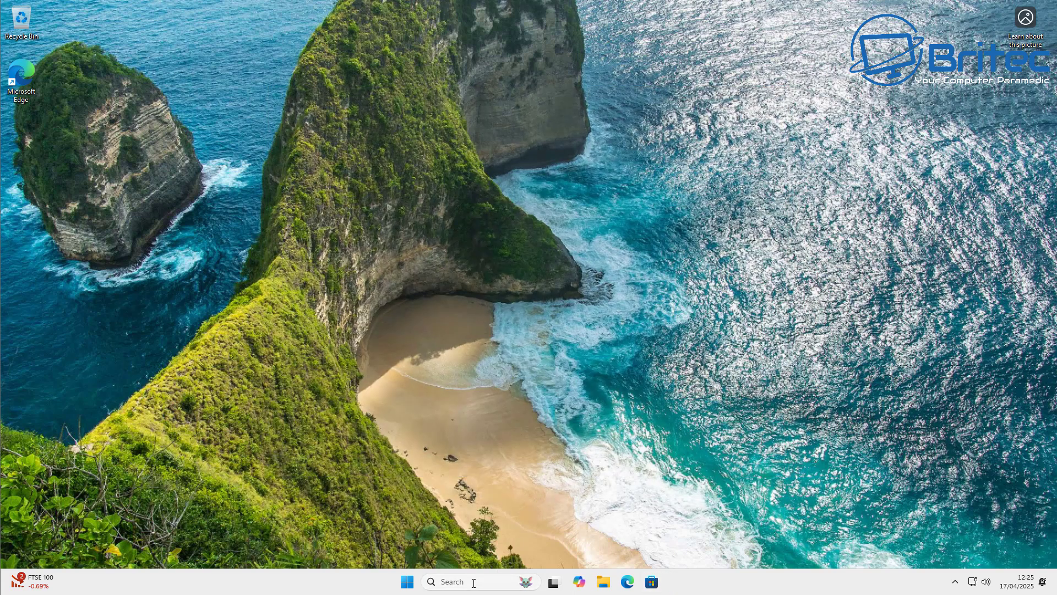
# - Uninstall Copilot from the installed apps in Settings and close Settings
pyautogui.click(410, 583)
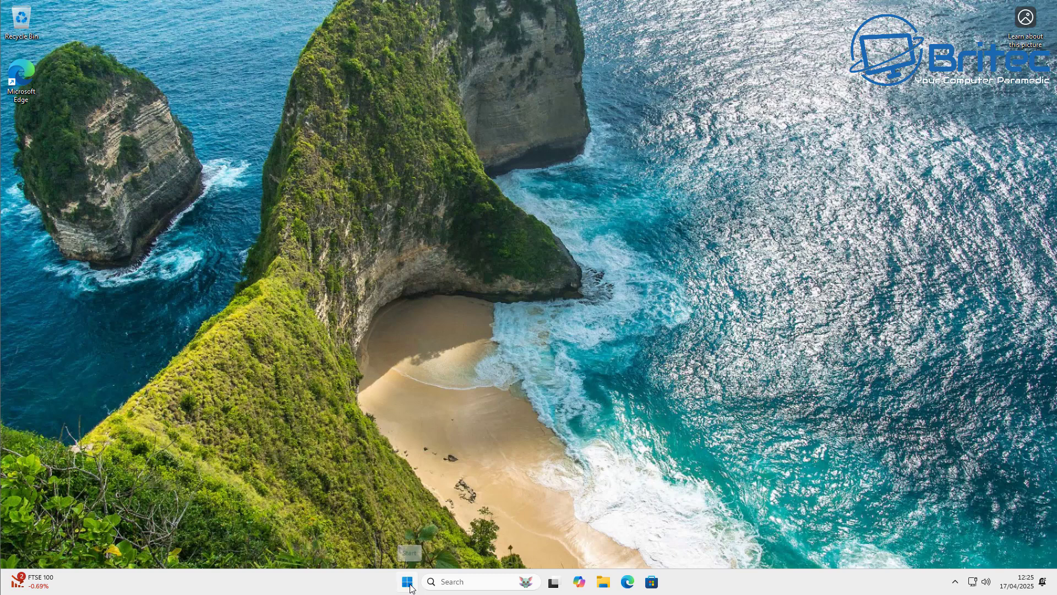
pyautogui.click(660, 252)
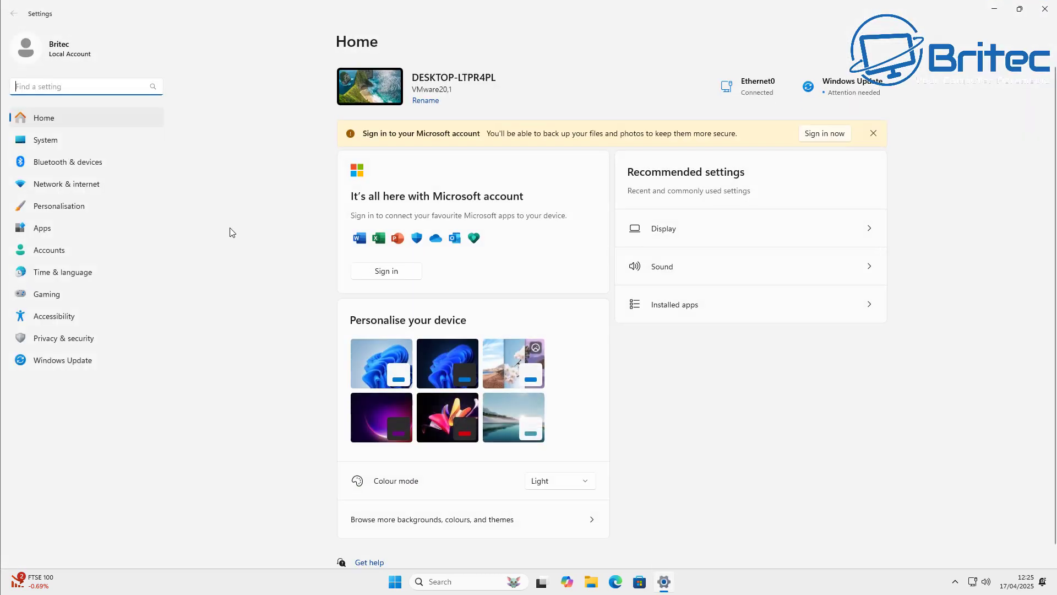
pyautogui.click(30, 230)
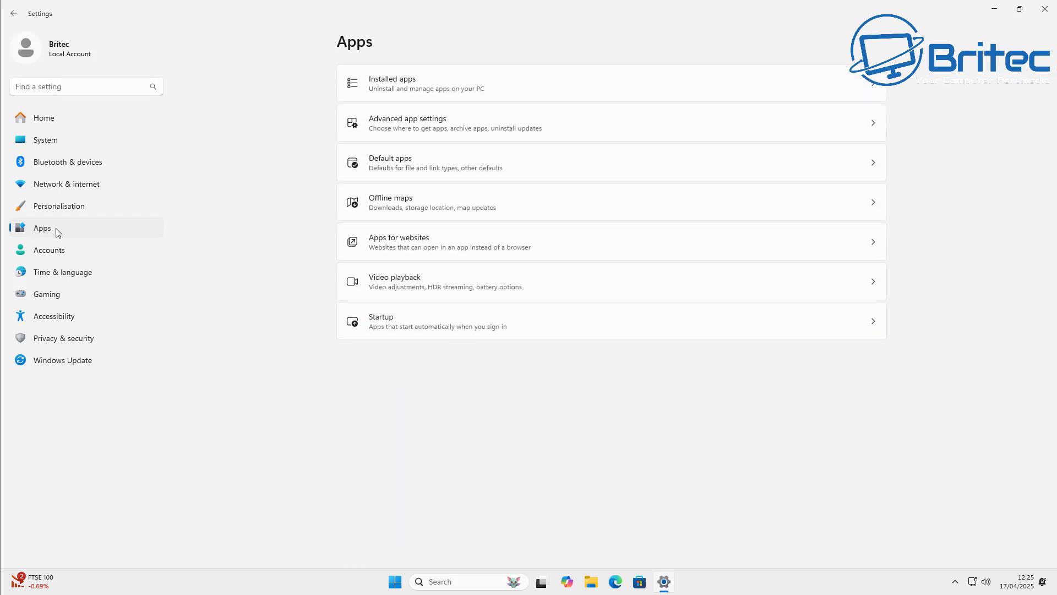
pyautogui.click(516, 83)
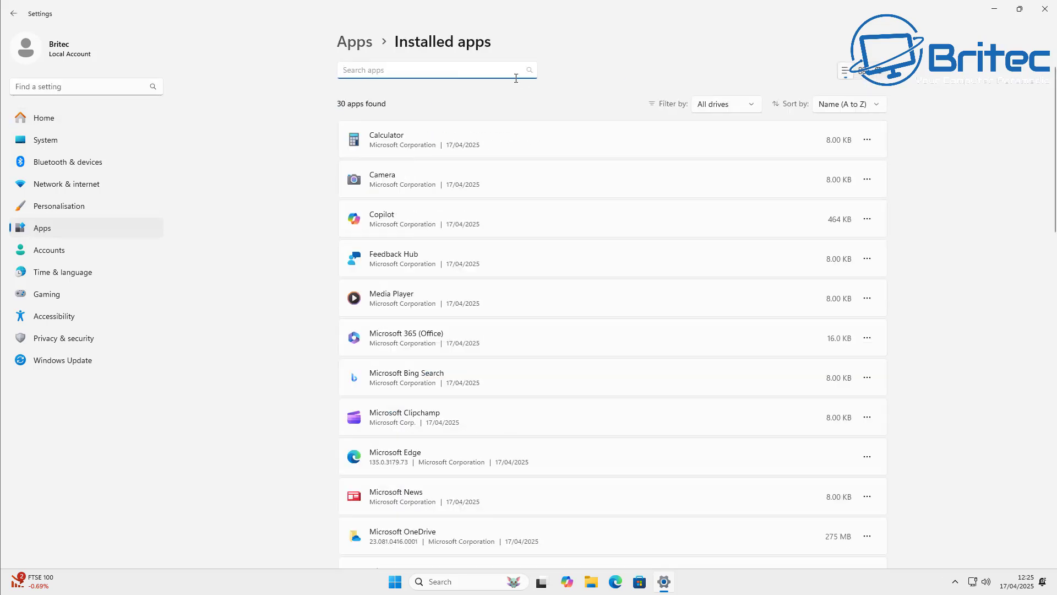
pyautogui.click(869, 220)
pyautogui.click(868, 219)
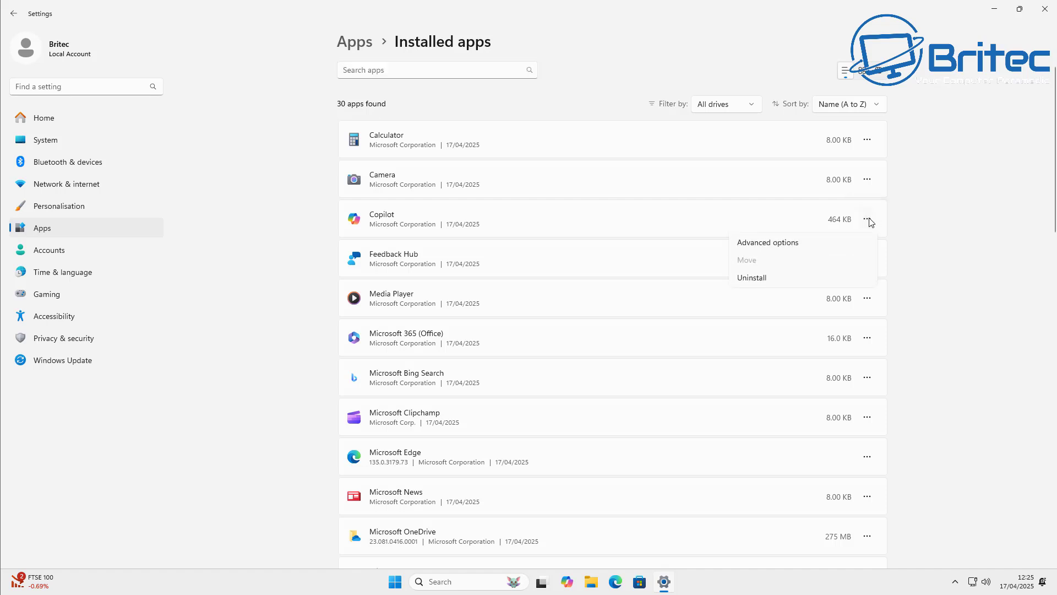
pyautogui.click(755, 278)
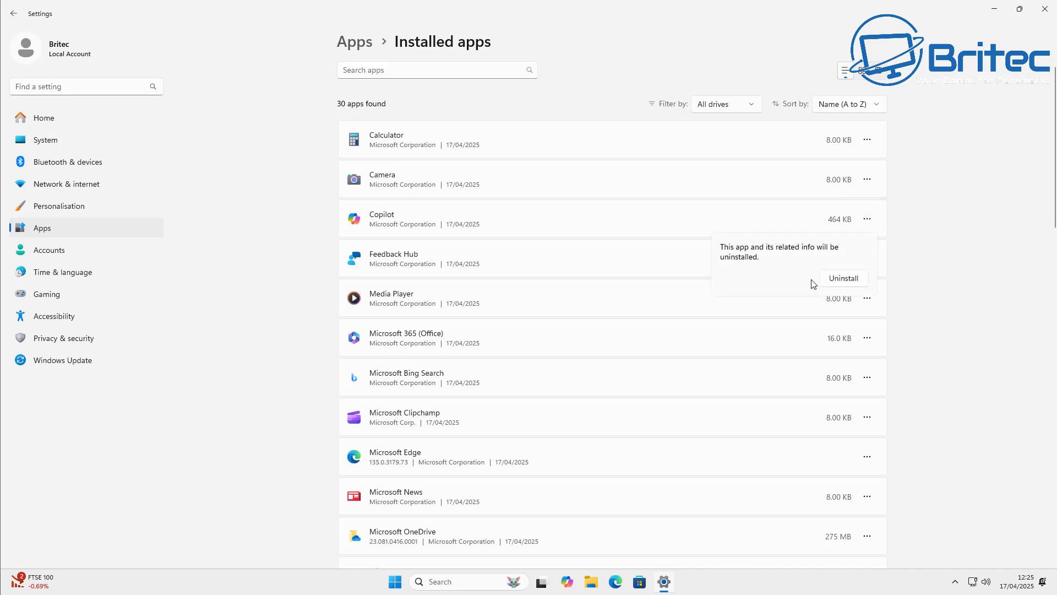
pyautogui.click(842, 280)
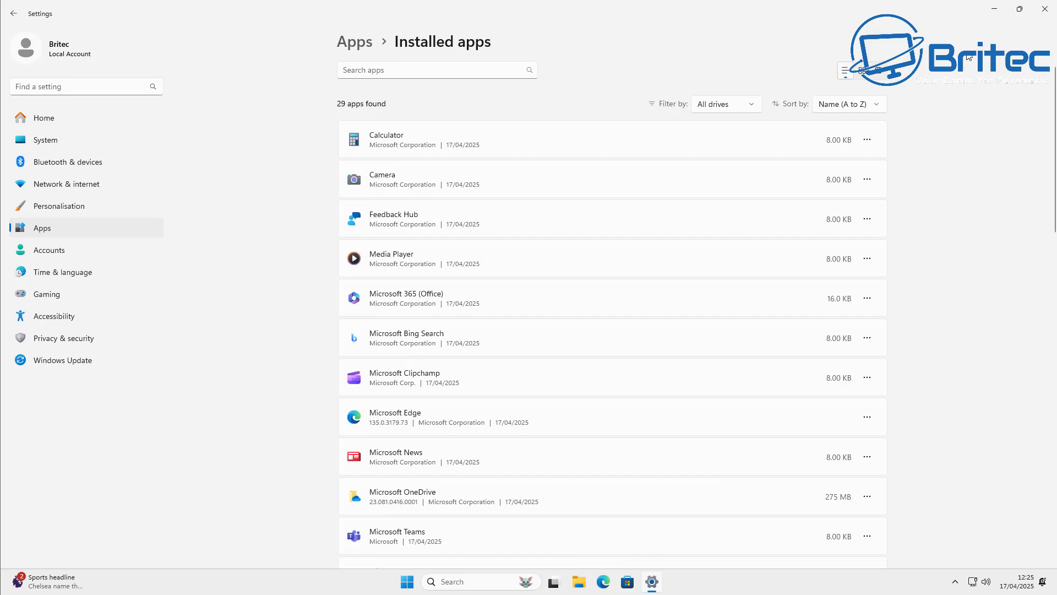
pyautogui.click(1044, 9)
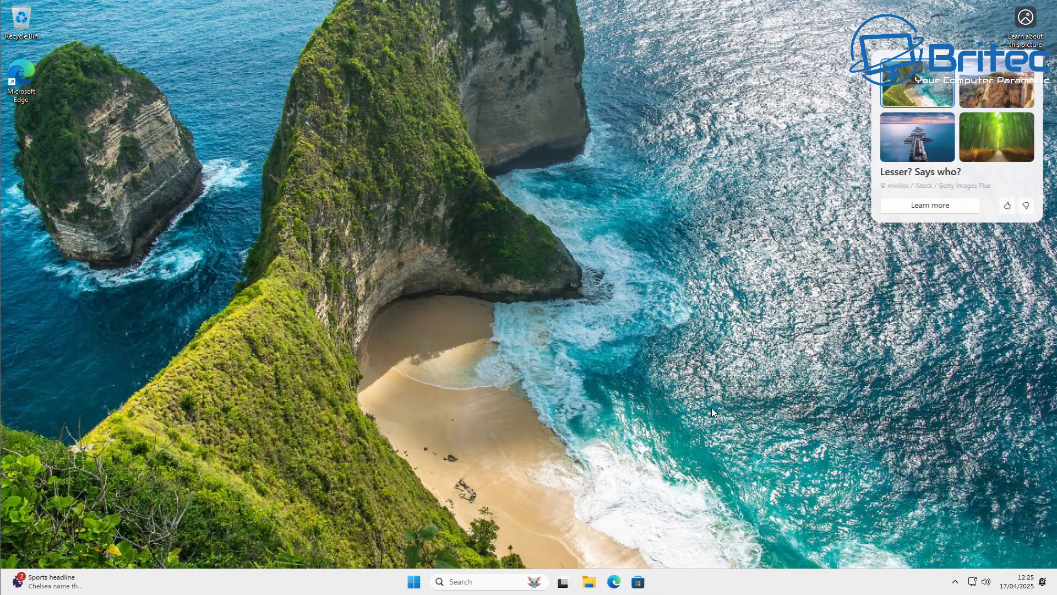
# - Dismiss the wallpaper information card and reopen Notepad
pyautogui.click(711, 408)
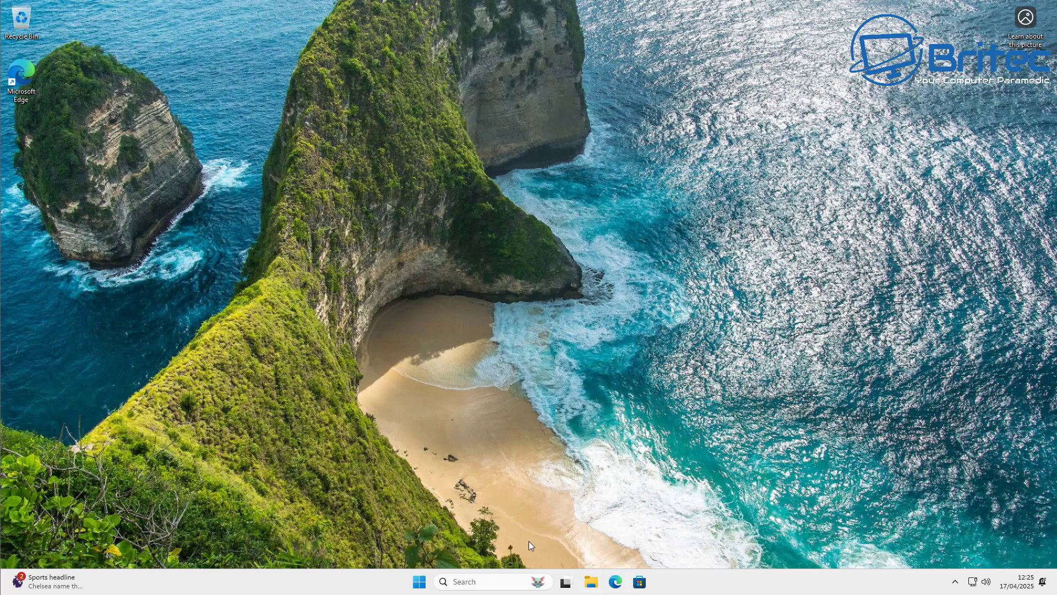
pyautogui.click(420, 581)
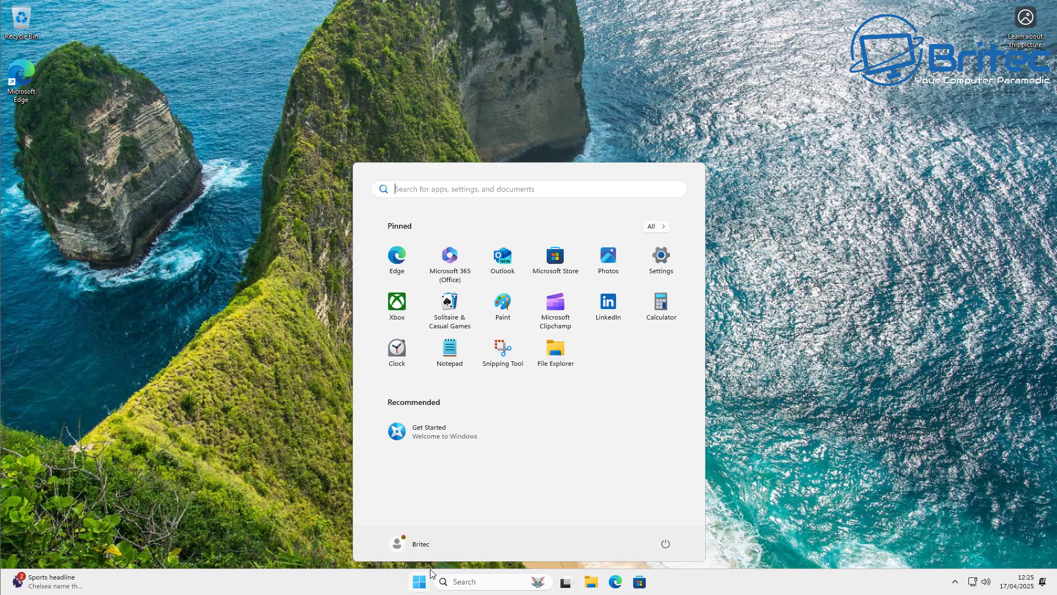
pyautogui.click(450, 355)
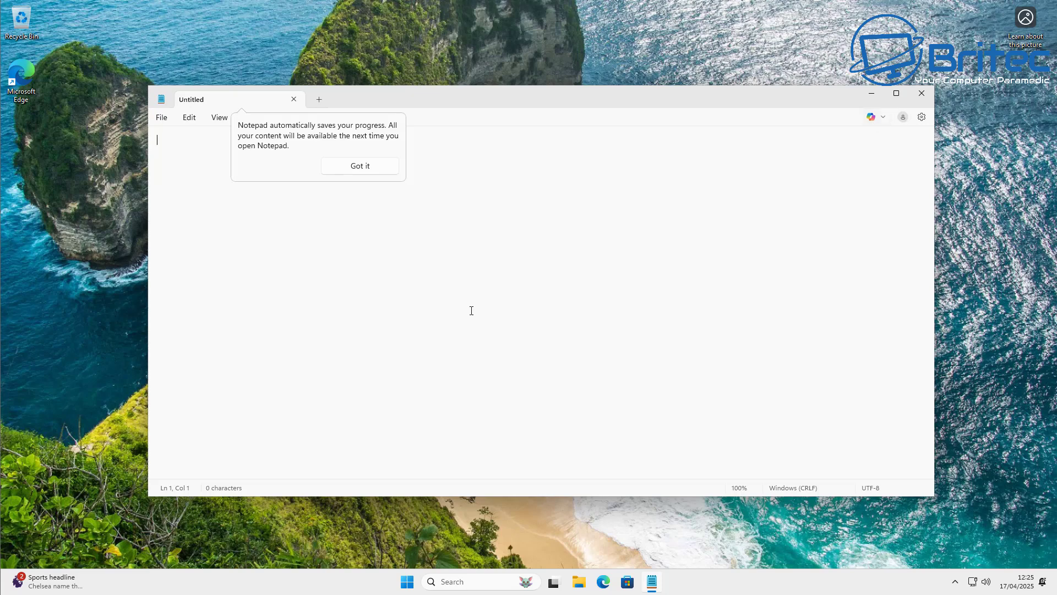
# - Close Notepad, then check Microsoft Edge and Paint for remaining Copilot buttons, closing each app after viewing it
pyautogui.click(922, 93)
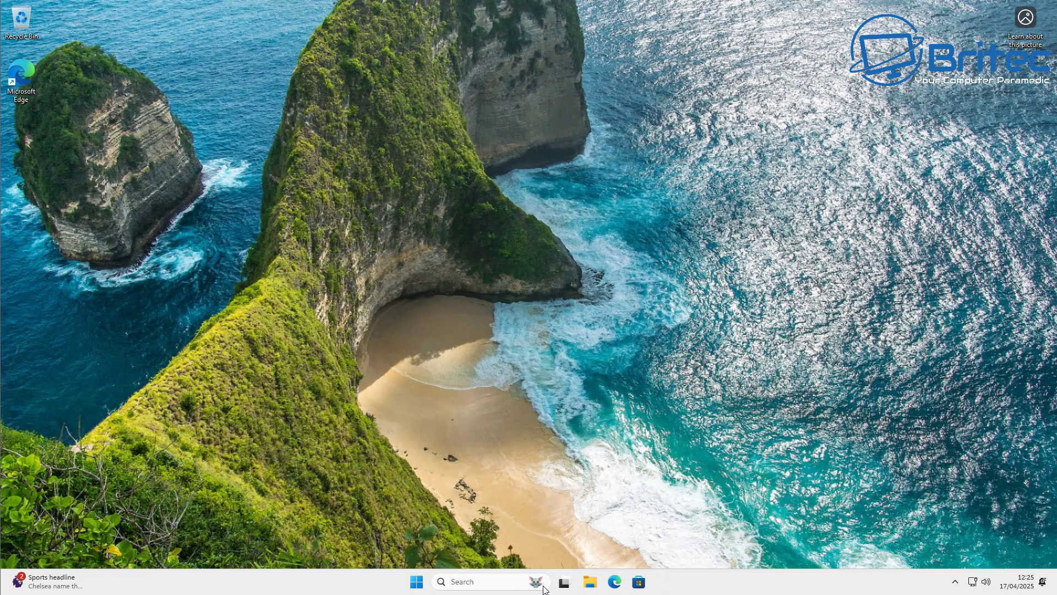
pyautogui.click(616, 582)
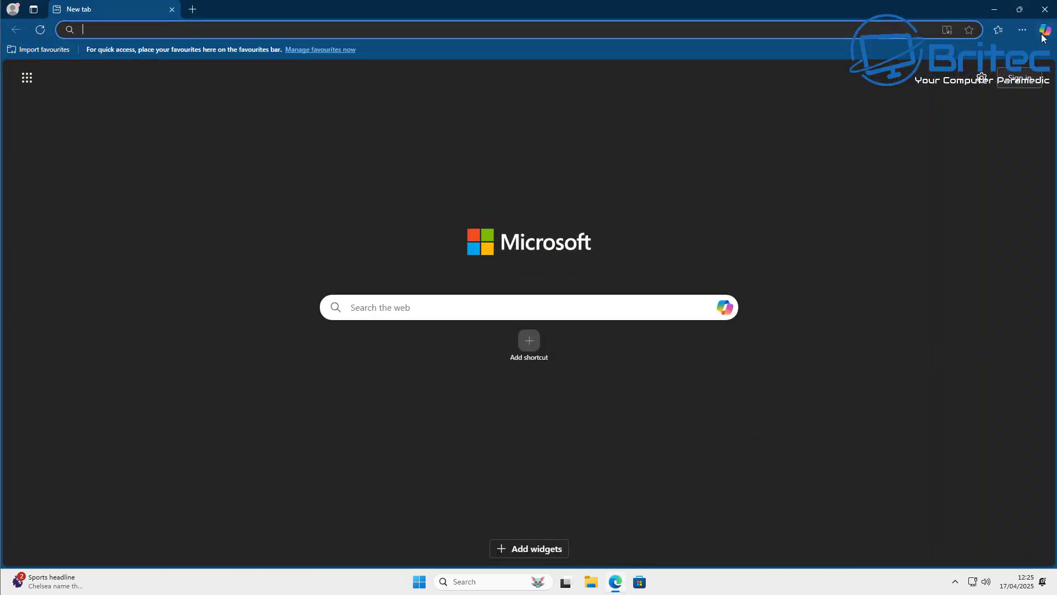
pyautogui.click(1045, 10)
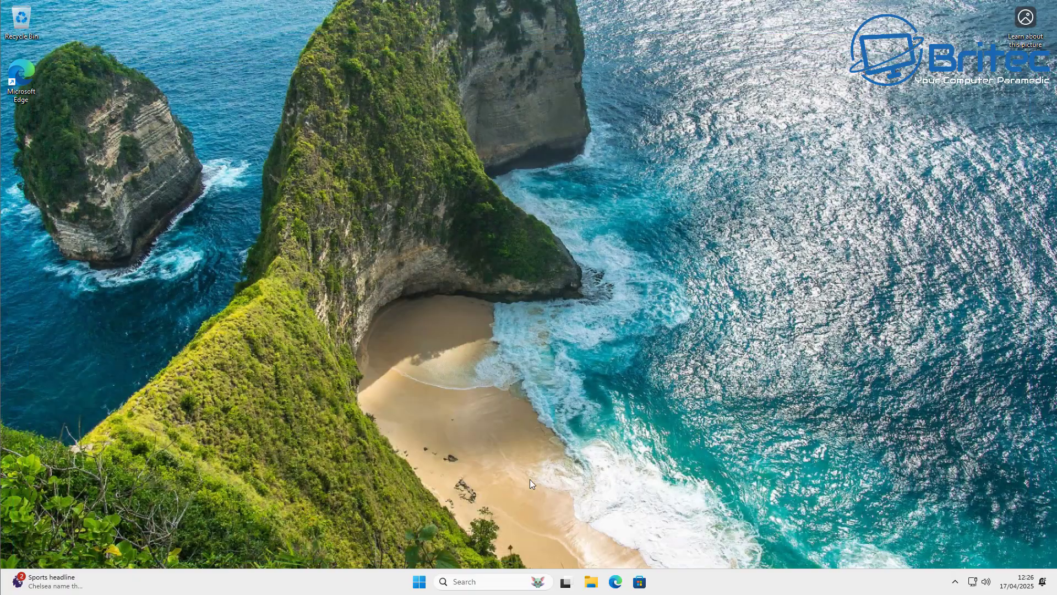
pyautogui.click(419, 582)
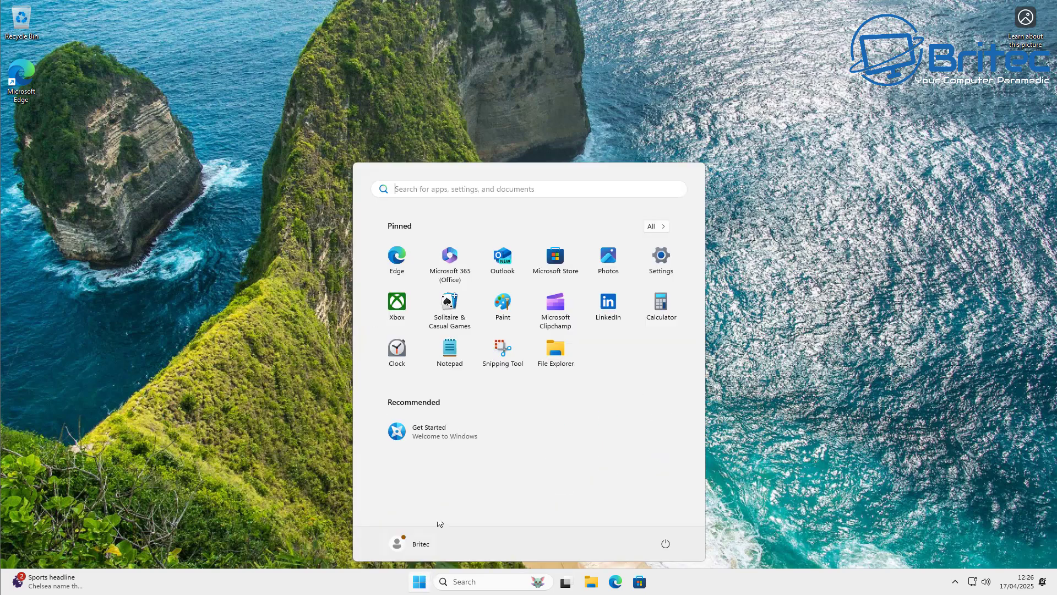
pyautogui.click(489, 304)
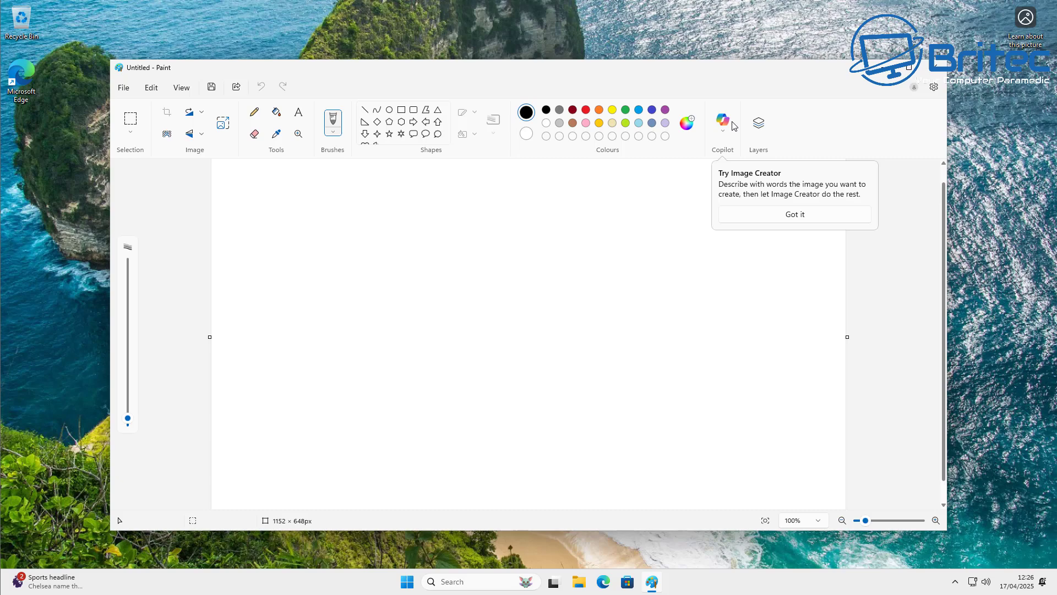
pyautogui.click(934, 70)
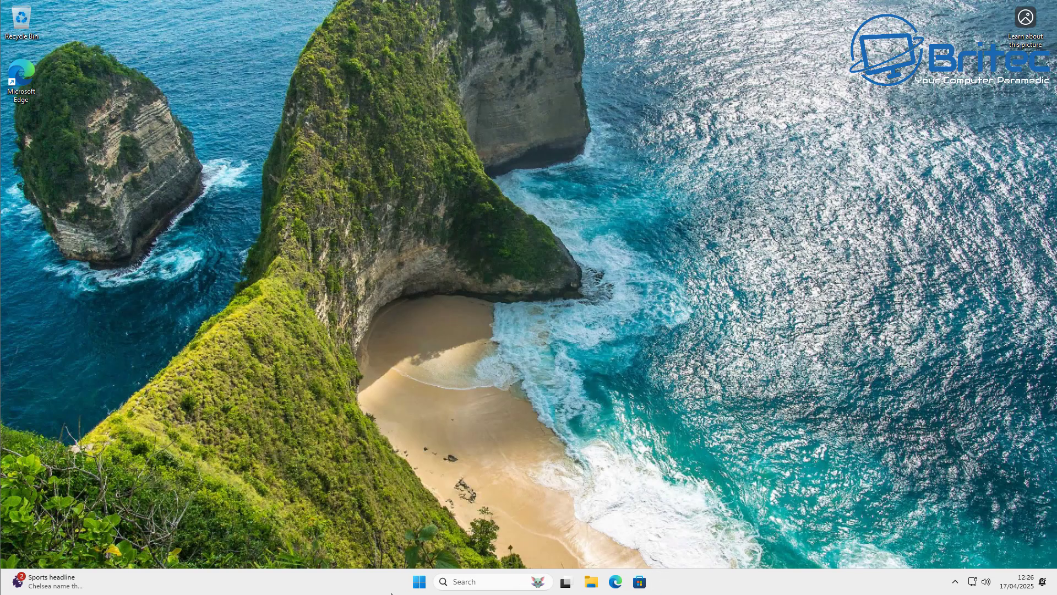
# - Open Notepad from the pinned apps and dismiss the tip about automatic saving
pyautogui.click(420, 583)
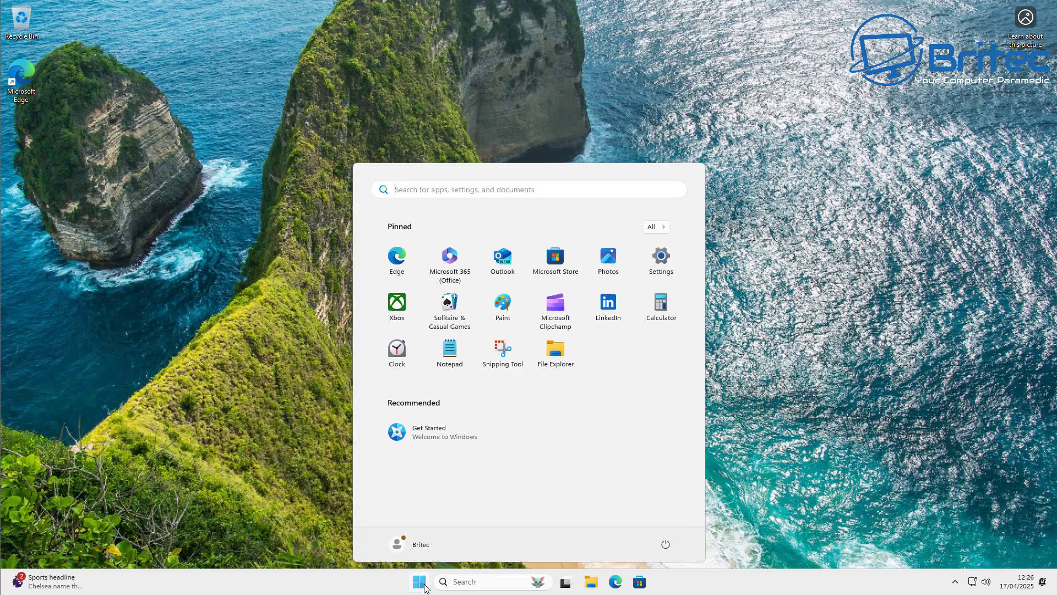
pyautogui.click(449, 349)
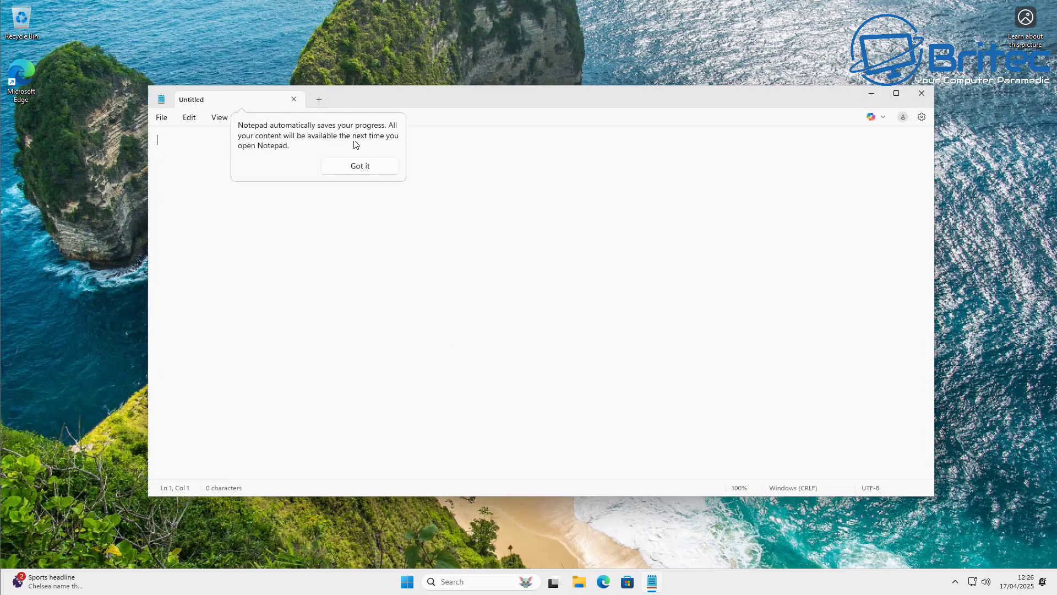
pyautogui.click(376, 171)
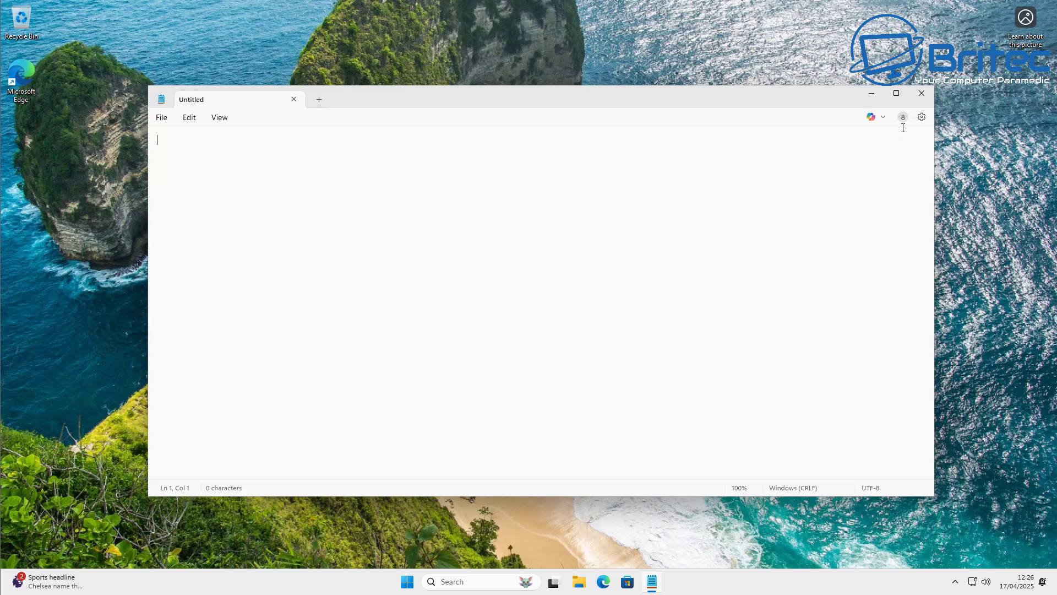
# - Turn off Copilot under AI Features in Notepad's settings, return to the editor, and close the app
pyautogui.click(922, 117)
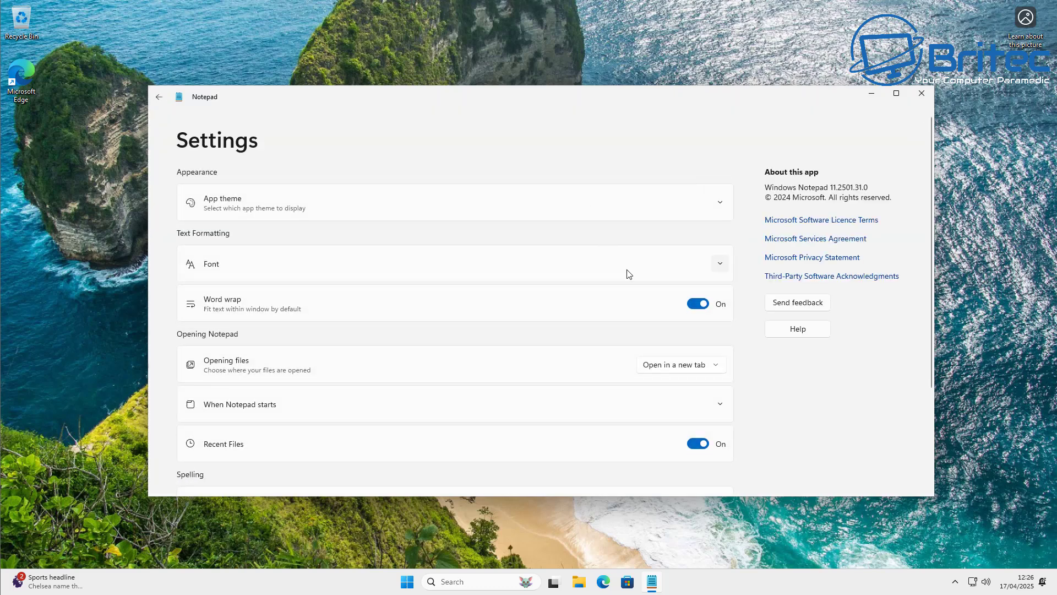
pyautogui.scroll(-3, 635, 448)
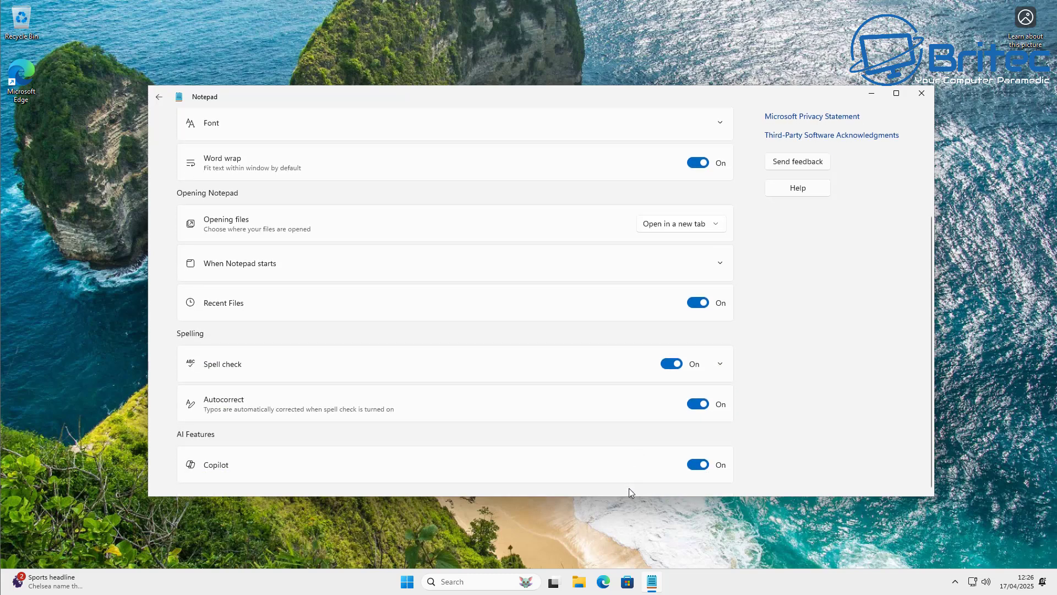
pyautogui.click(702, 467)
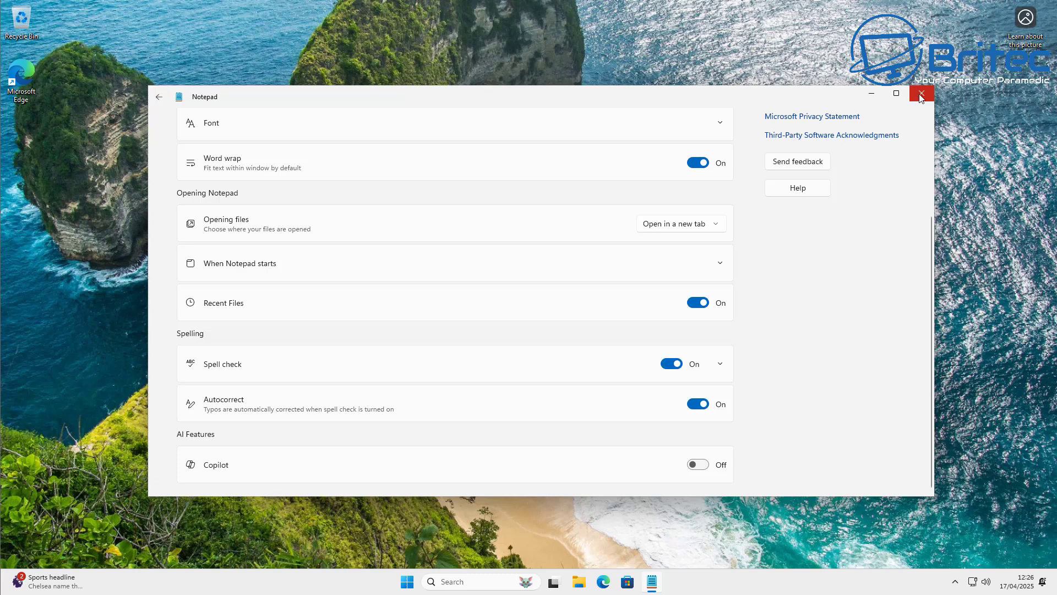
pyautogui.click(159, 97)
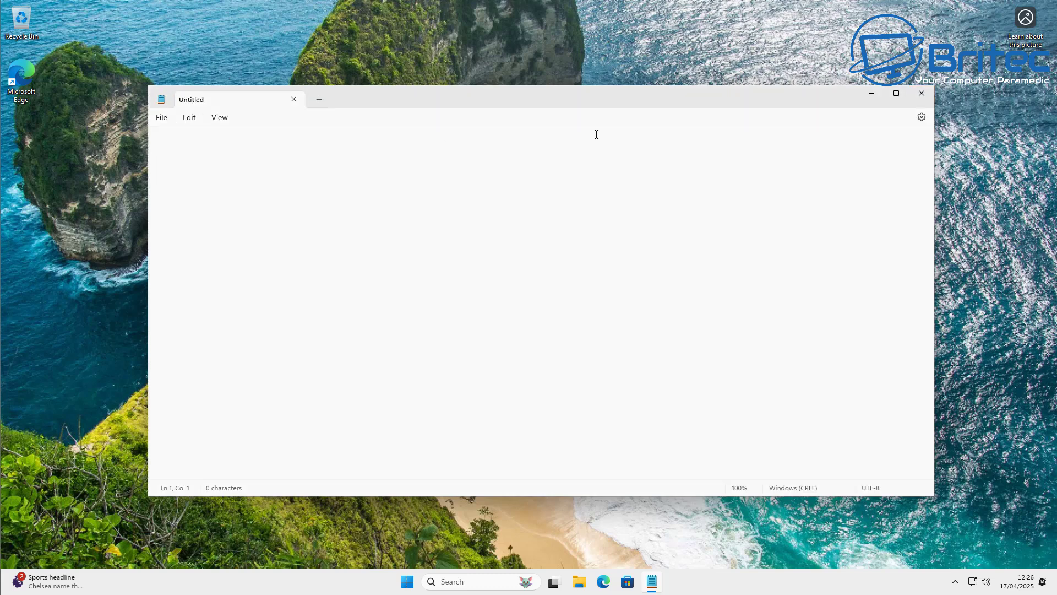
pyautogui.click(922, 94)
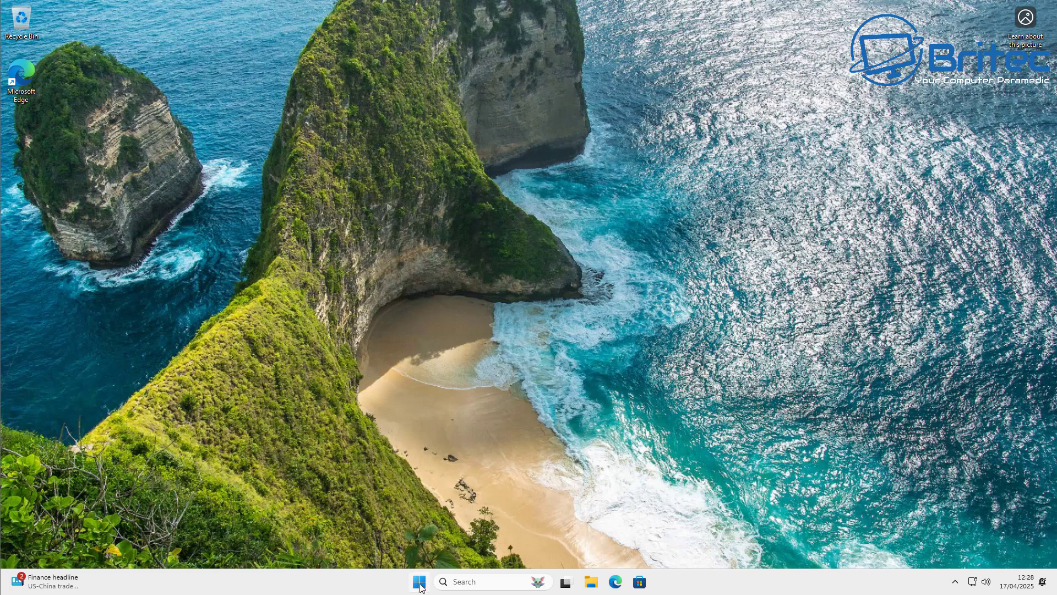
# - Open Paint, examine its Copilot options, settings and File, Edit and View commands for a way to disable Copilot, and close it
pyautogui.click(420, 585)
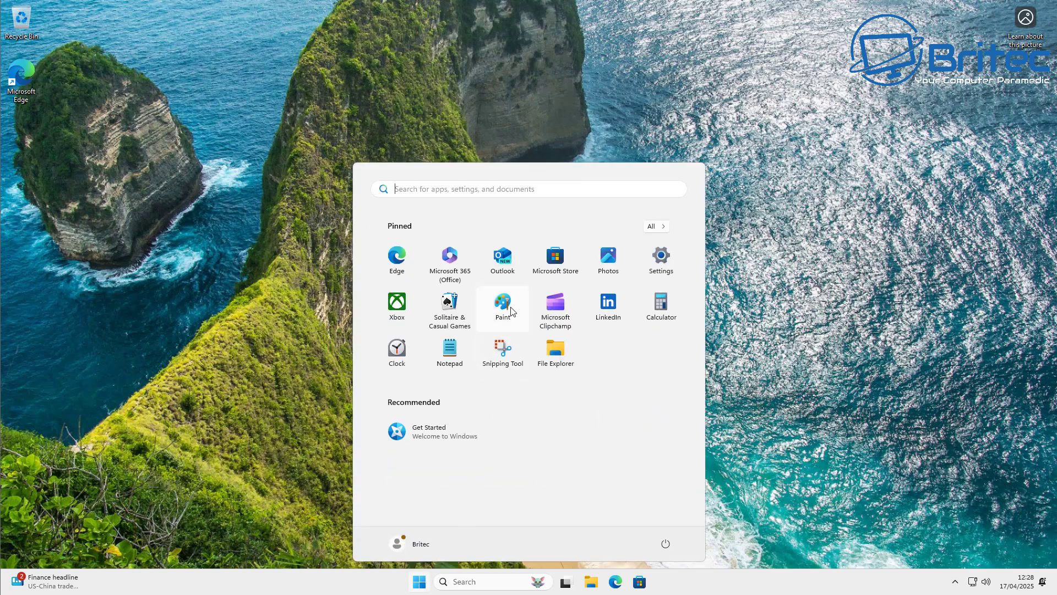
pyautogui.click(503, 306)
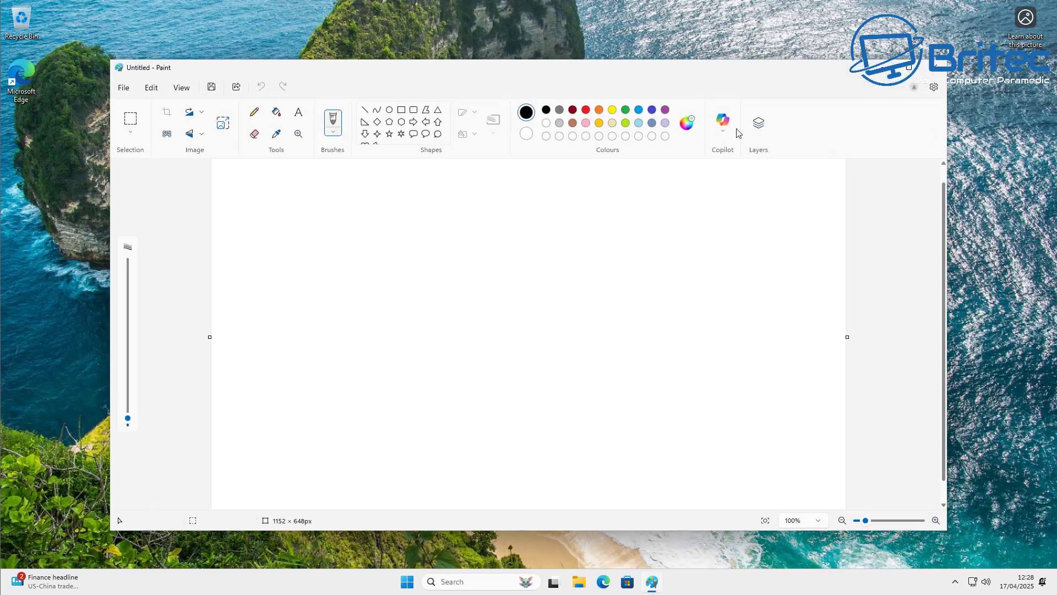
pyautogui.click(723, 123)
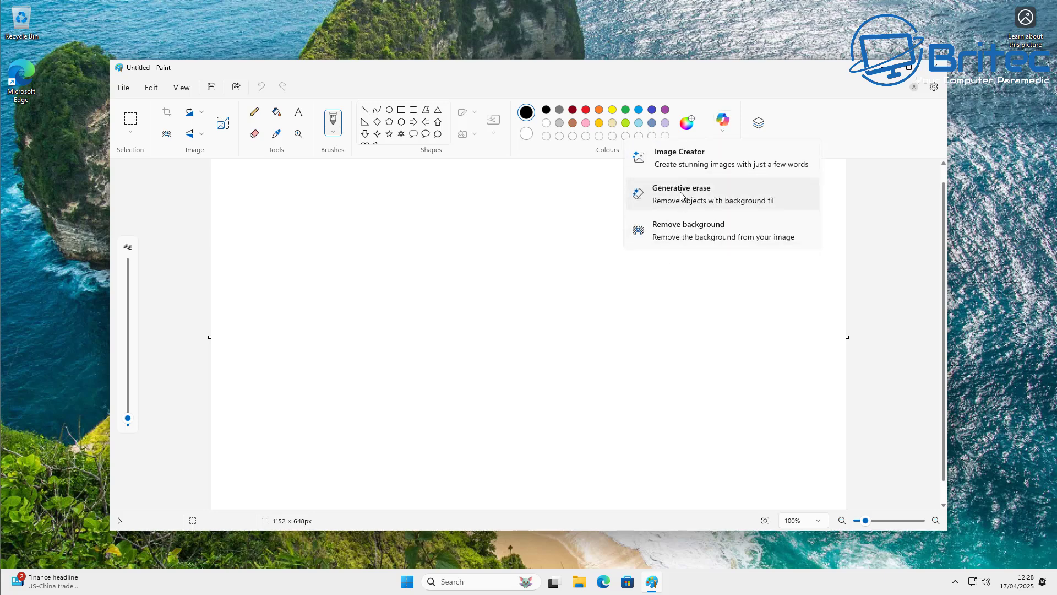
pyautogui.click(934, 88)
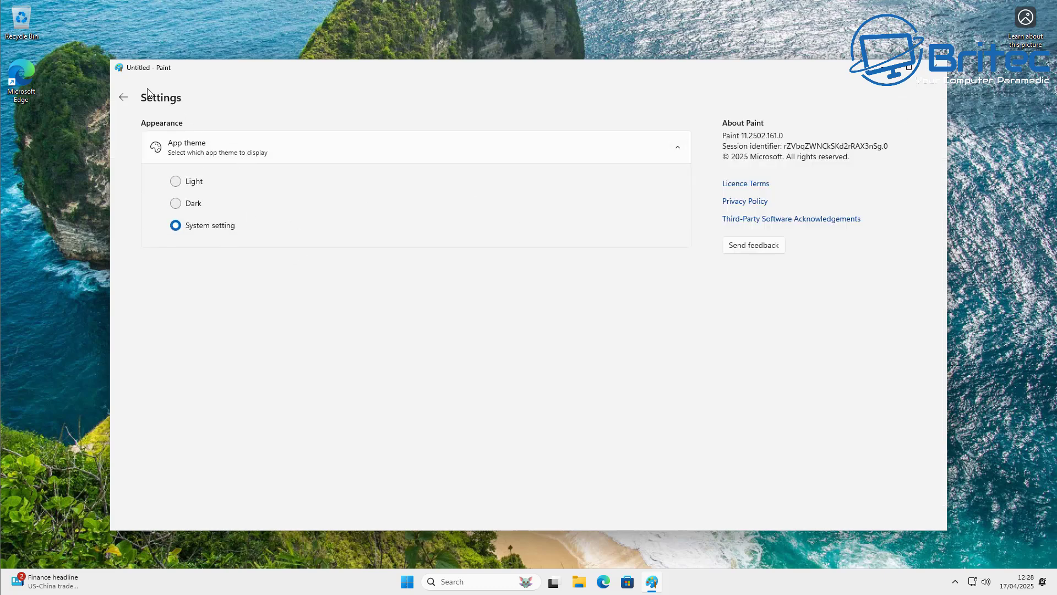
pyautogui.click(123, 98)
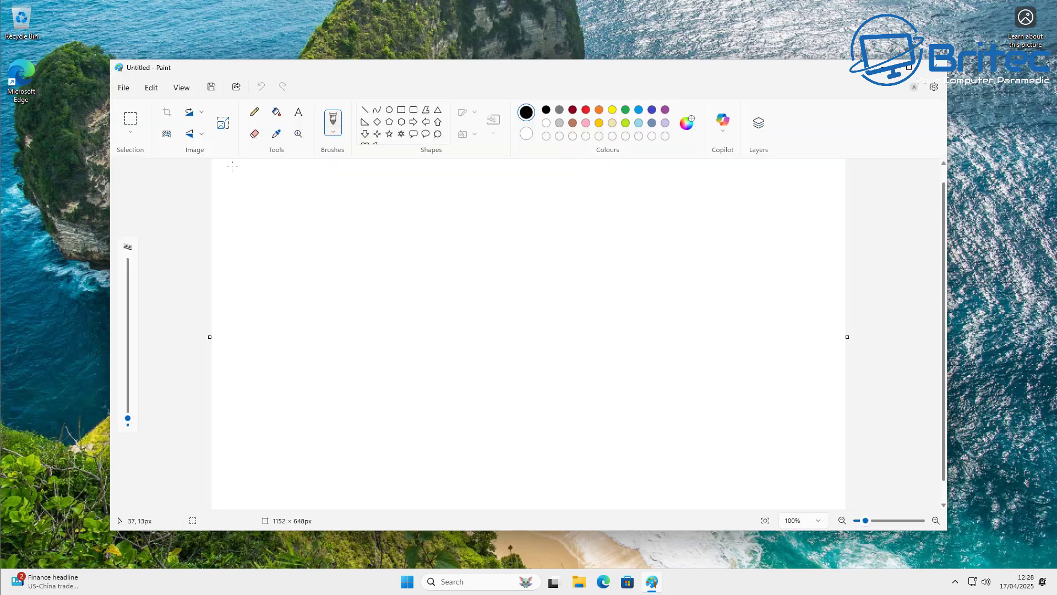
pyautogui.click(123, 88)
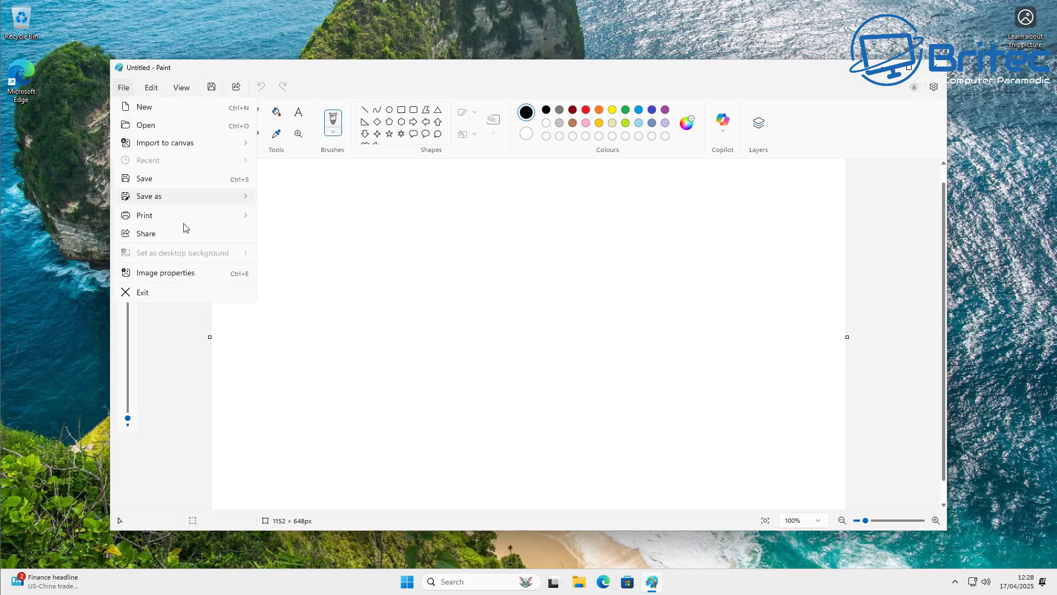
pyautogui.click(151, 88)
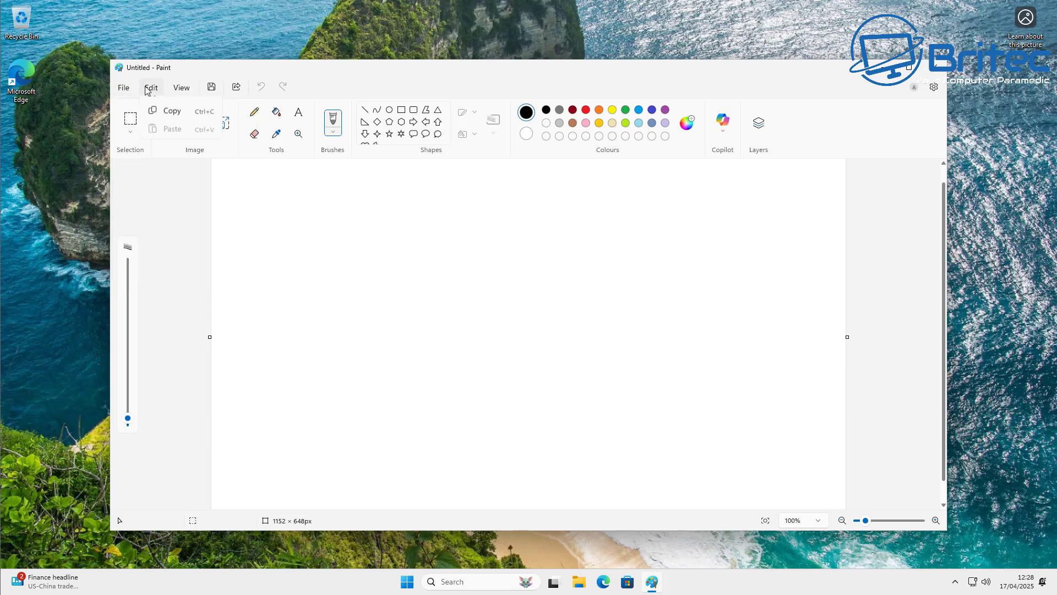
pyautogui.click(182, 88)
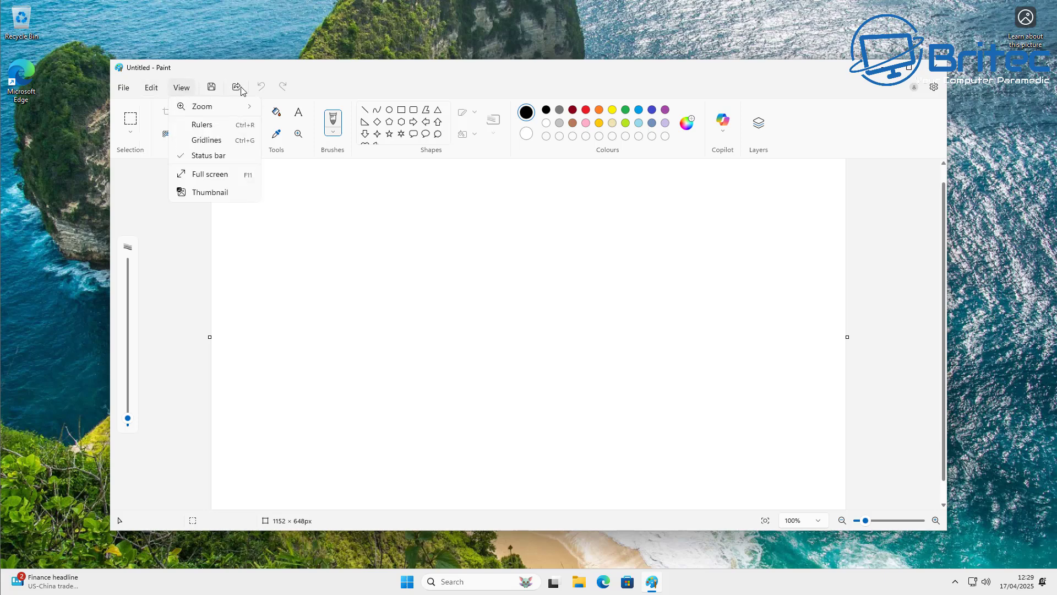
pyautogui.click(936, 68)
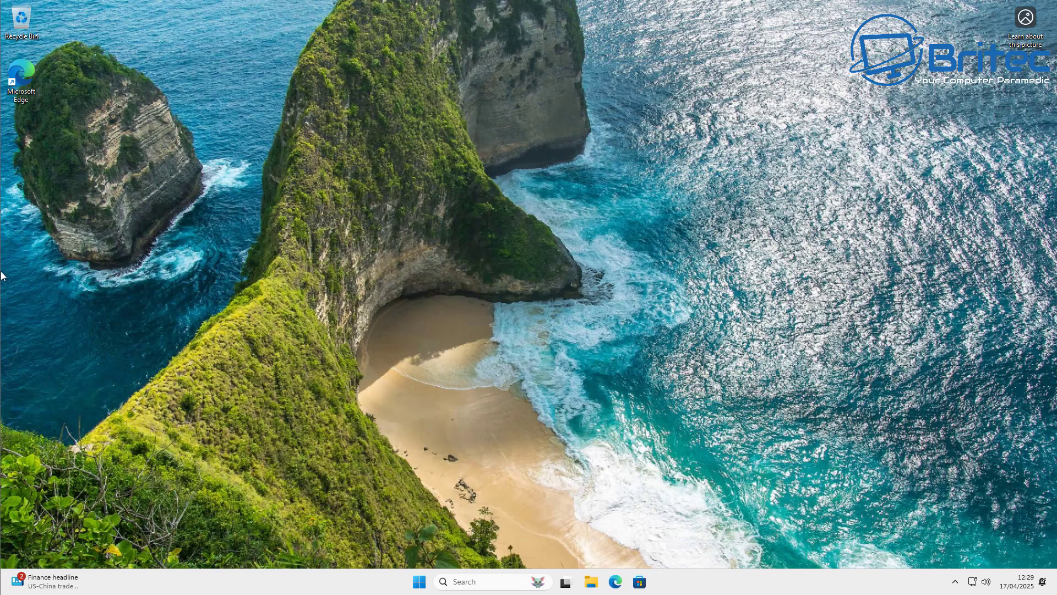
# - Turn off the toolbar Copilot button and the sidebar button in Microsoft Edge's Copilot and sidebar settings
pyautogui.click(615, 582)
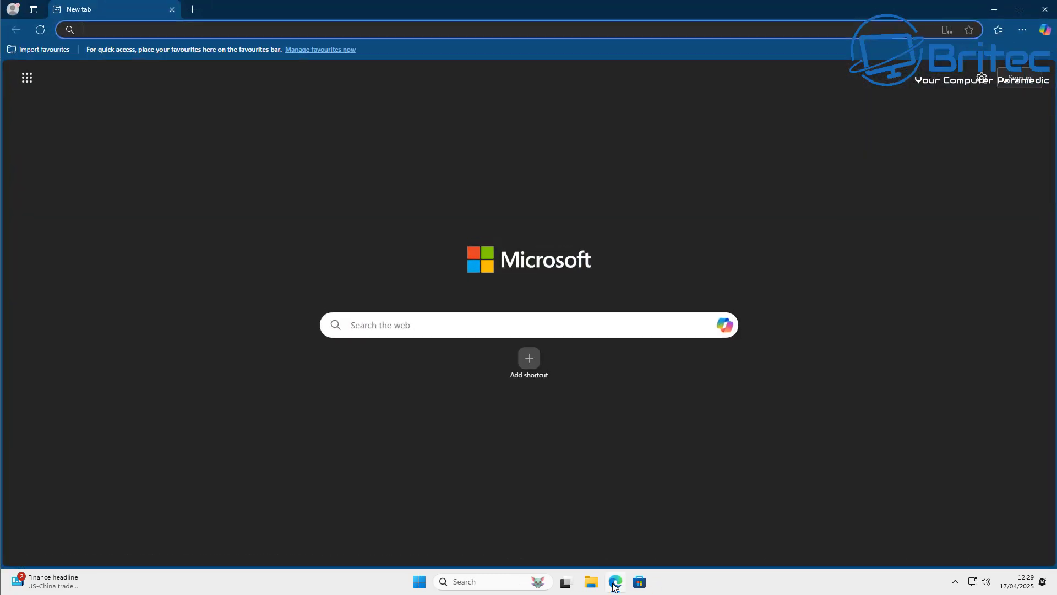
pyautogui.click(1020, 33)
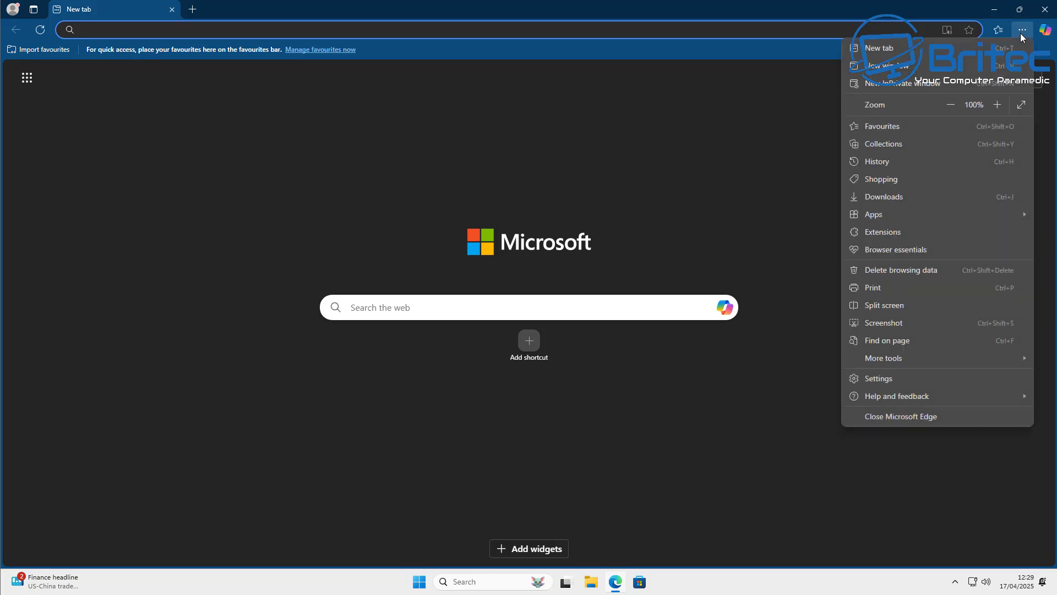
pyautogui.click(880, 379)
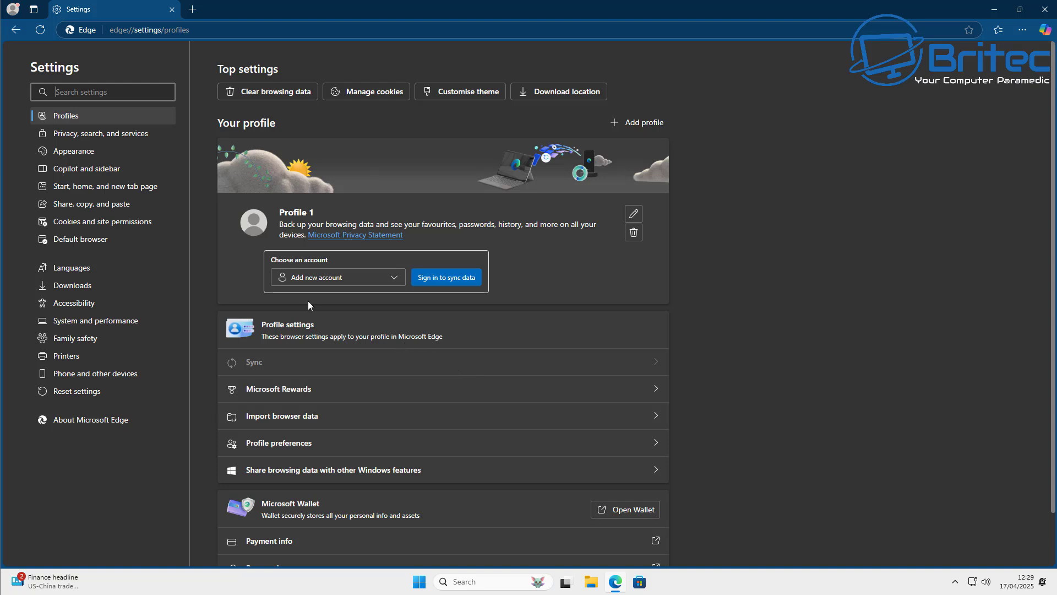
pyautogui.click(95, 170)
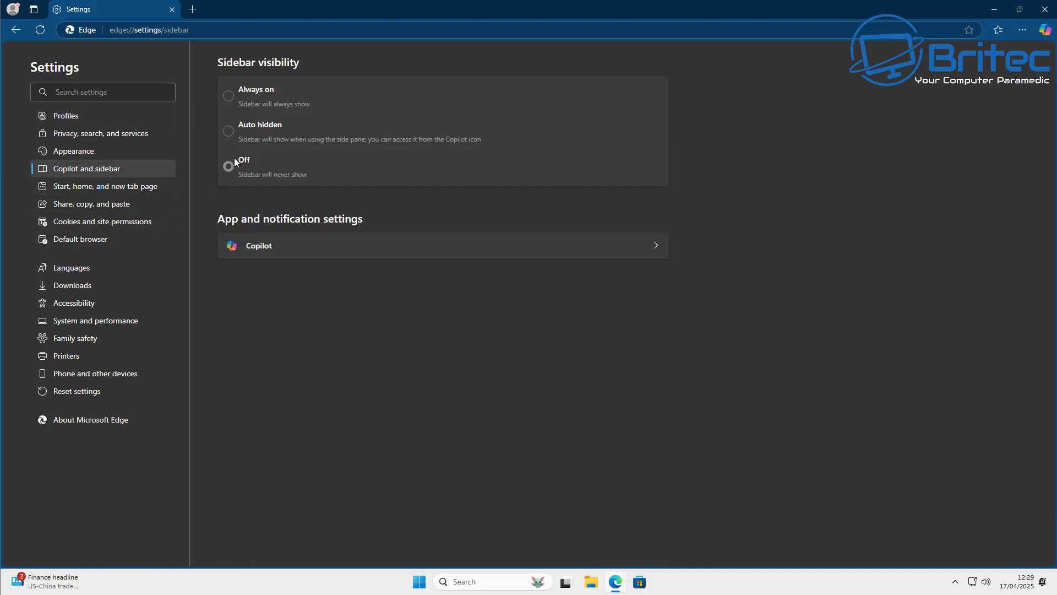
pyautogui.click(646, 242)
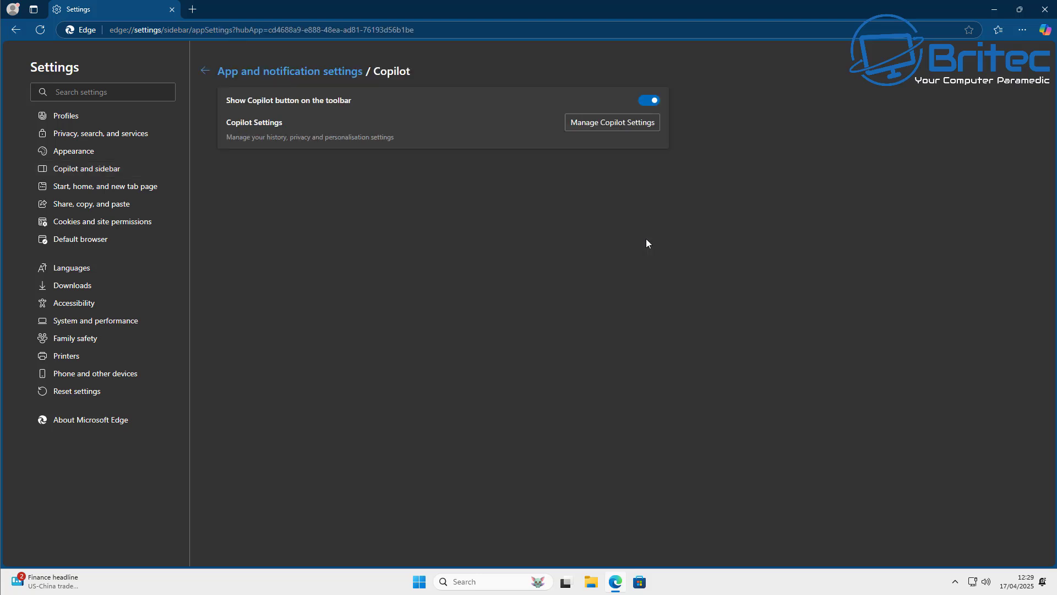
pyautogui.click(647, 104)
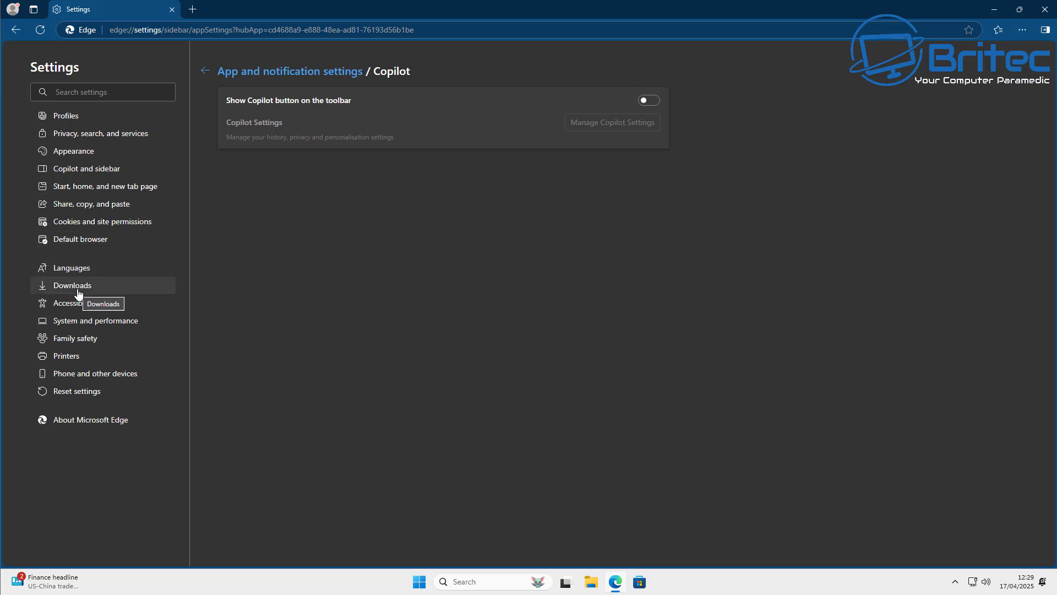
pyautogui.click(87, 172)
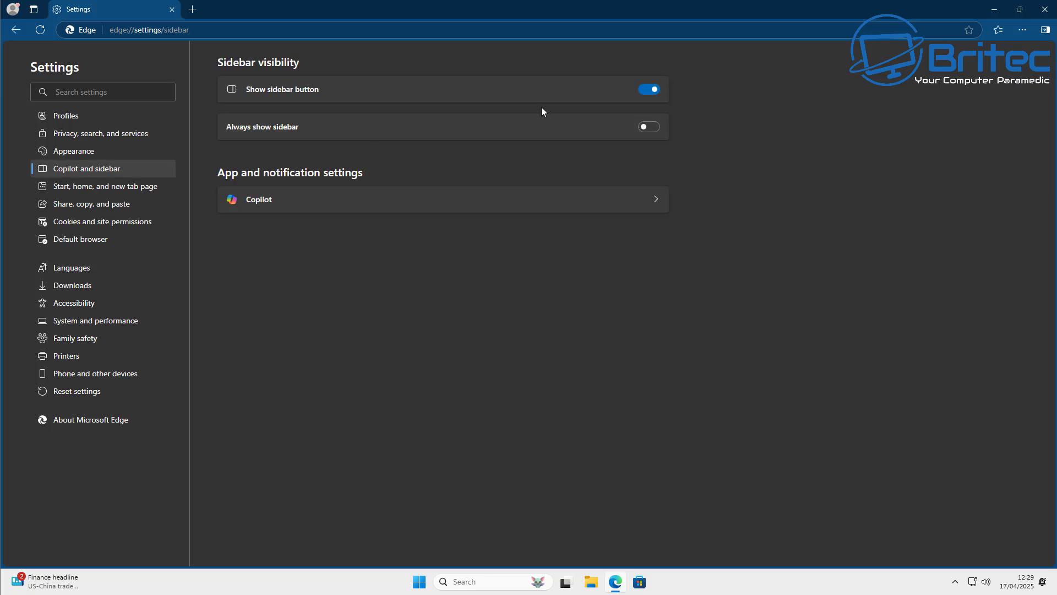
pyautogui.click(654, 93)
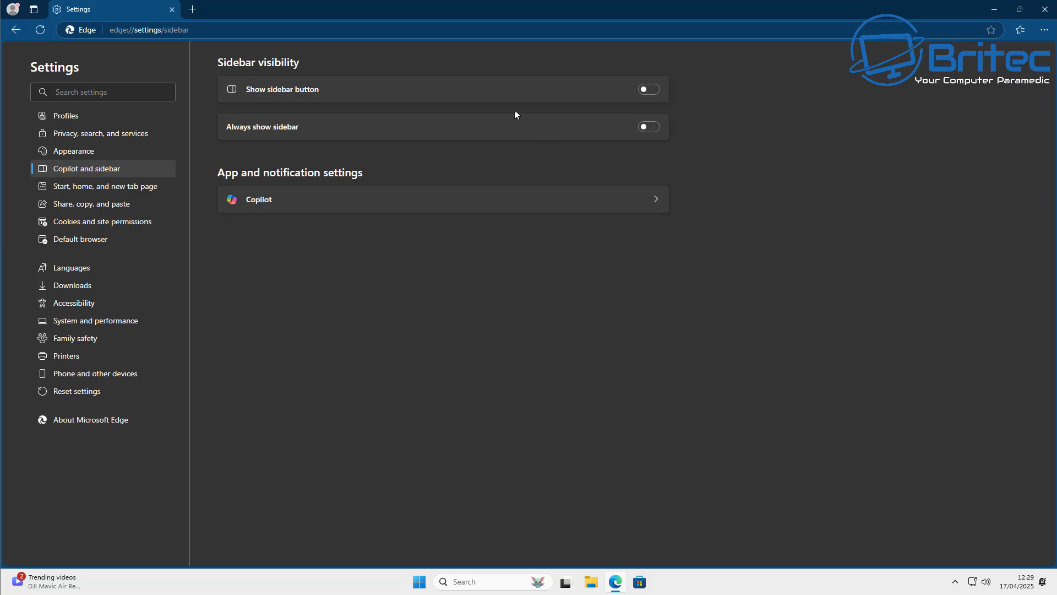
# - Restart Microsoft Edge, check its toolbar and new tab page for Copilot, and close the browser
pyautogui.click(21, 29)
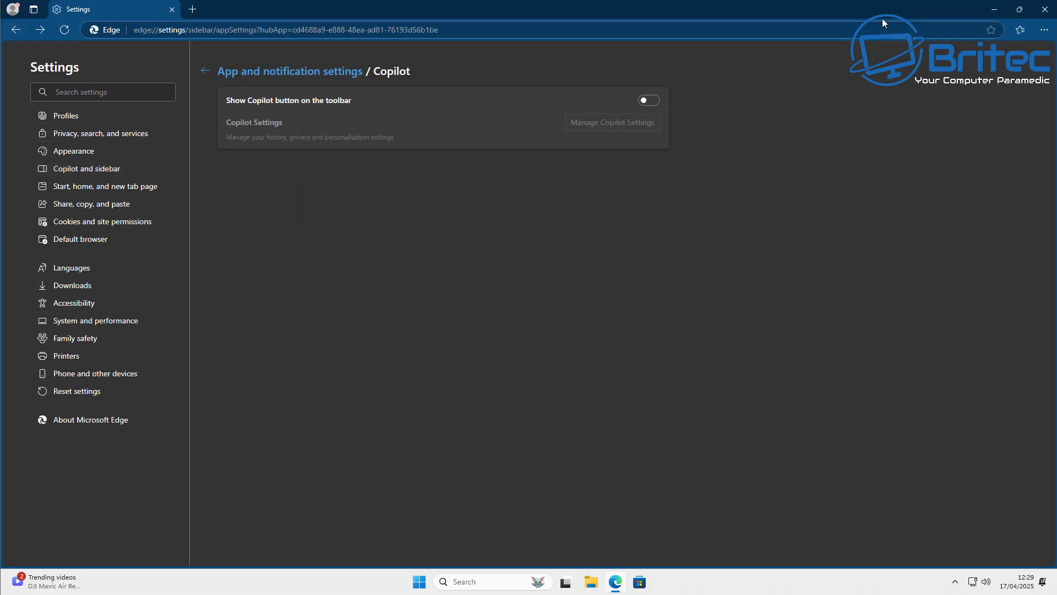
pyautogui.click(1045, 9)
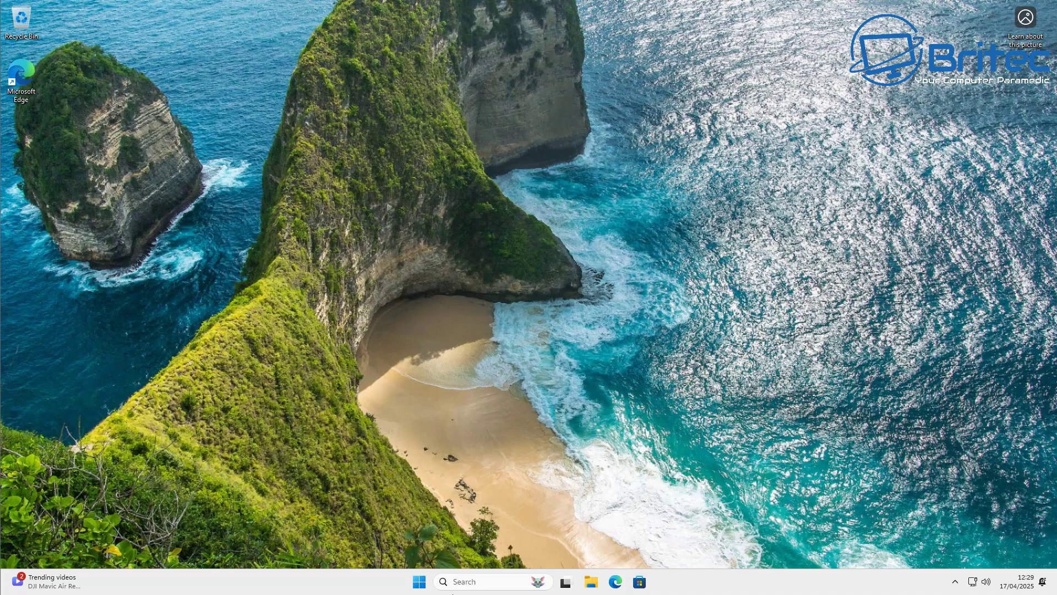
pyautogui.click(616, 581)
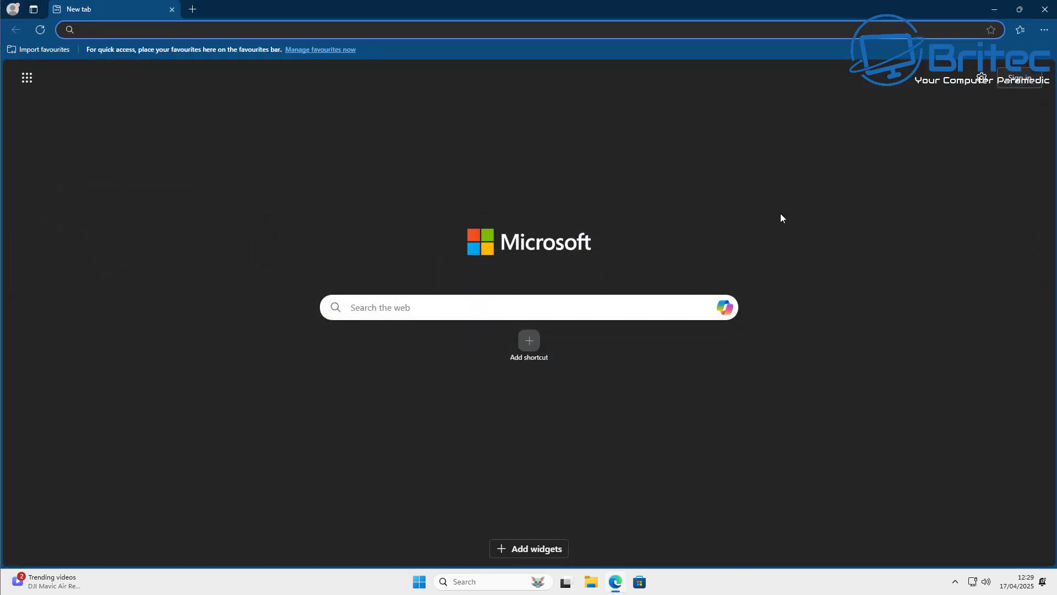
pyautogui.click(1044, 9)
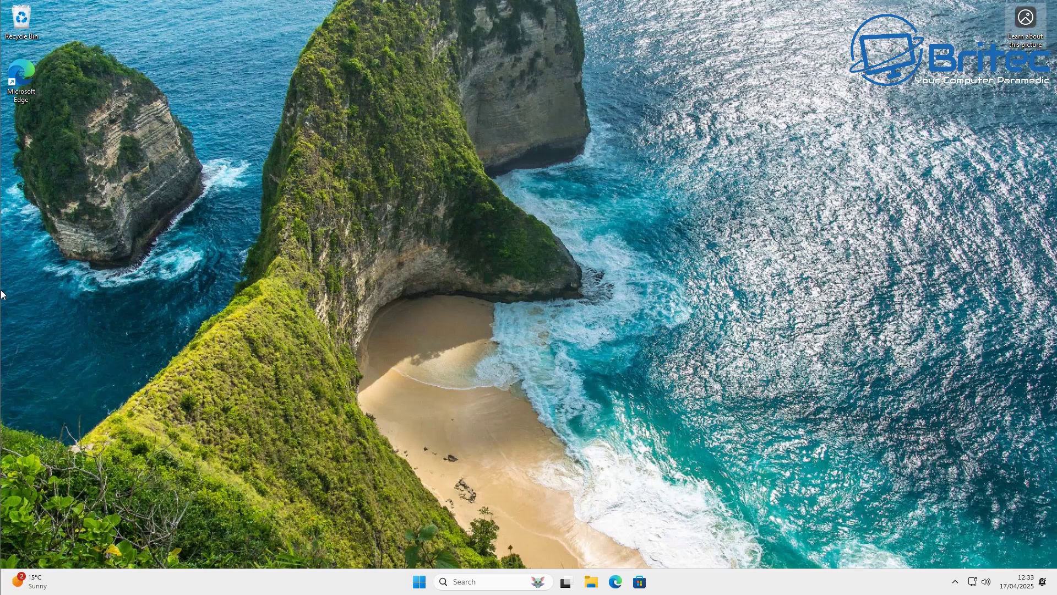
# - Open the installed apps list in Windows Settings and uninstall Paint
pyautogui.click(420, 583)
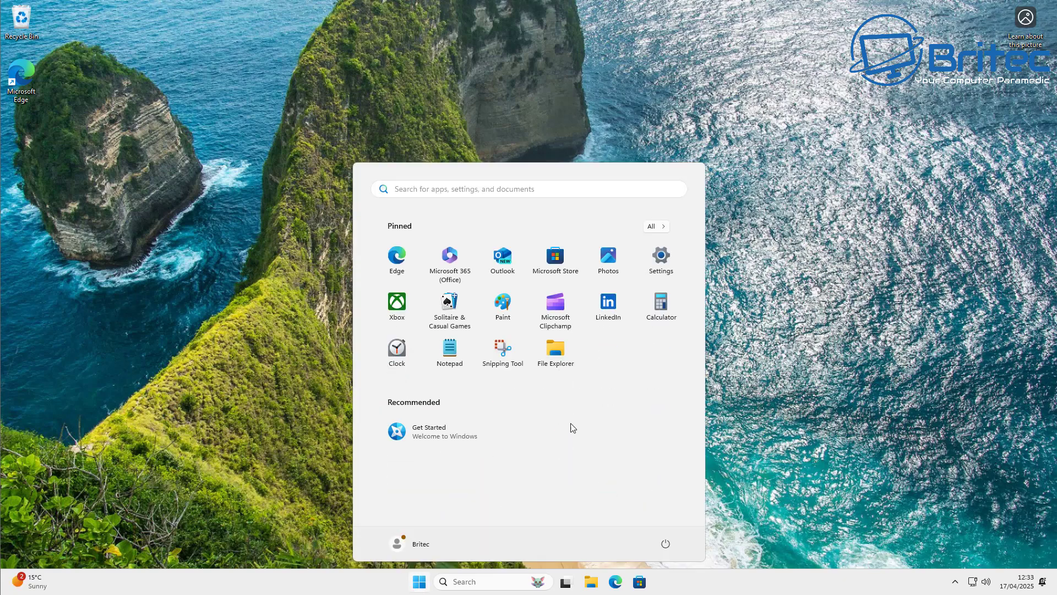
pyautogui.click(664, 257)
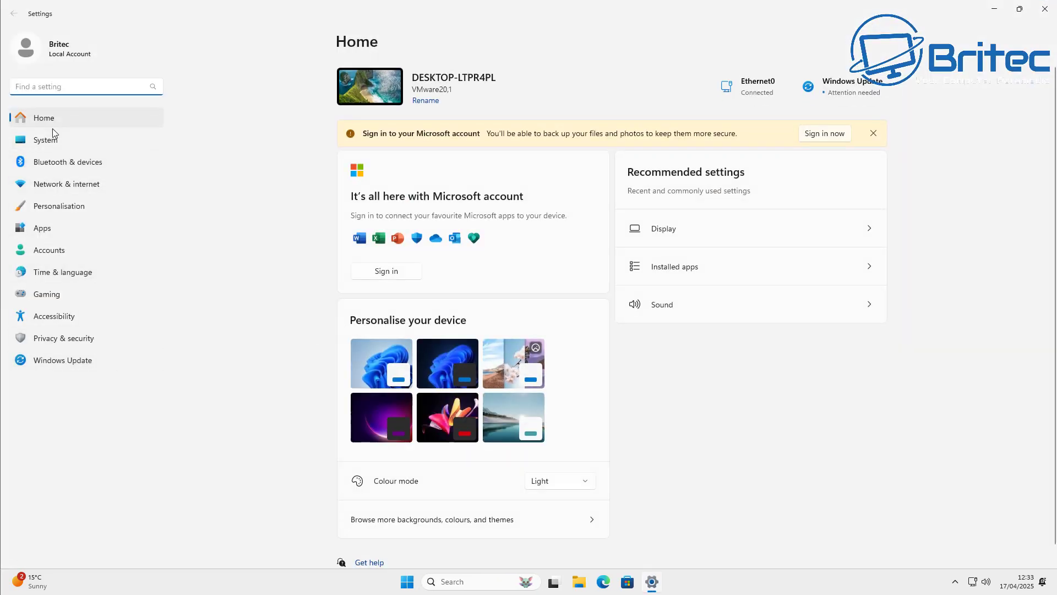
pyautogui.click(38, 234)
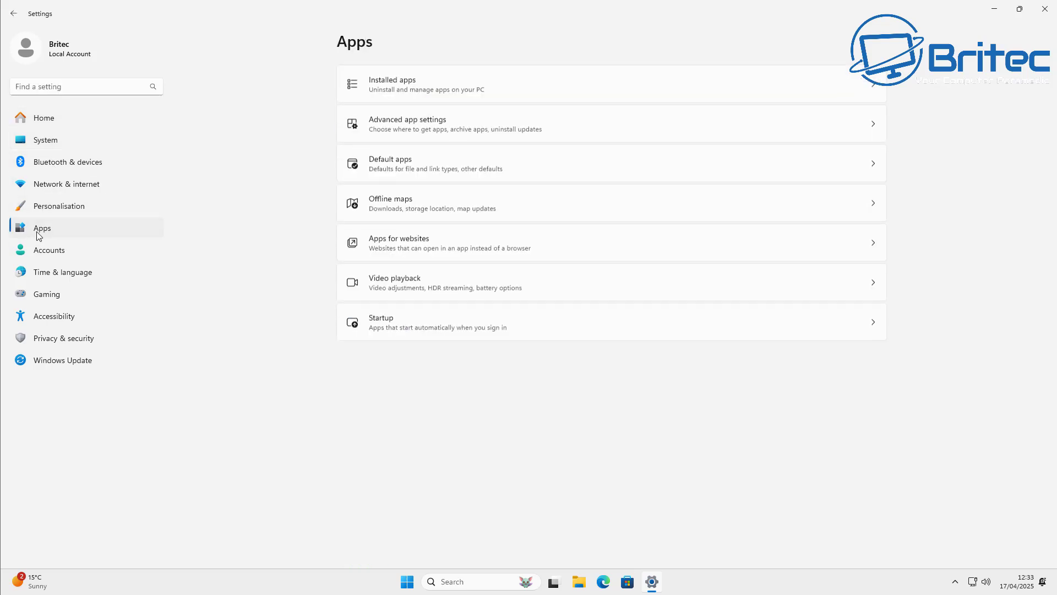
pyautogui.click(455, 91)
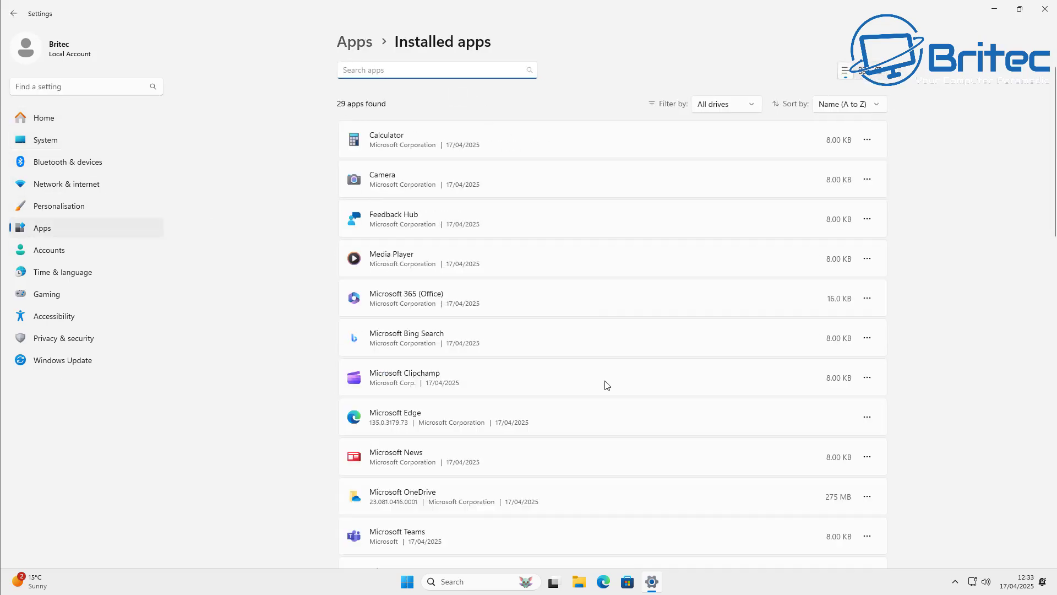
pyautogui.scroll(-2, 711, 511)
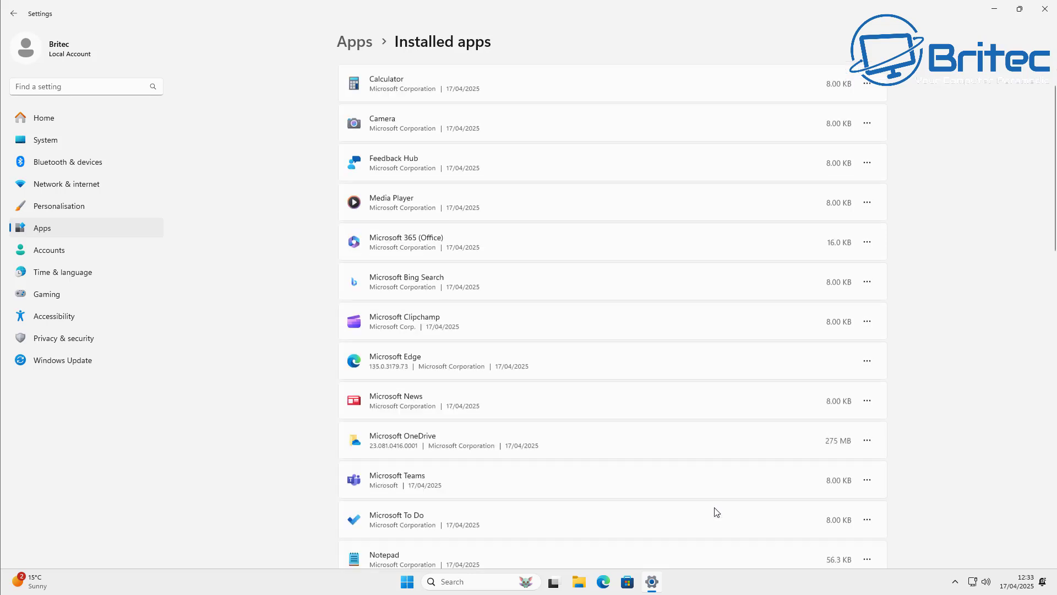
pyautogui.scroll(-3, 717, 512)
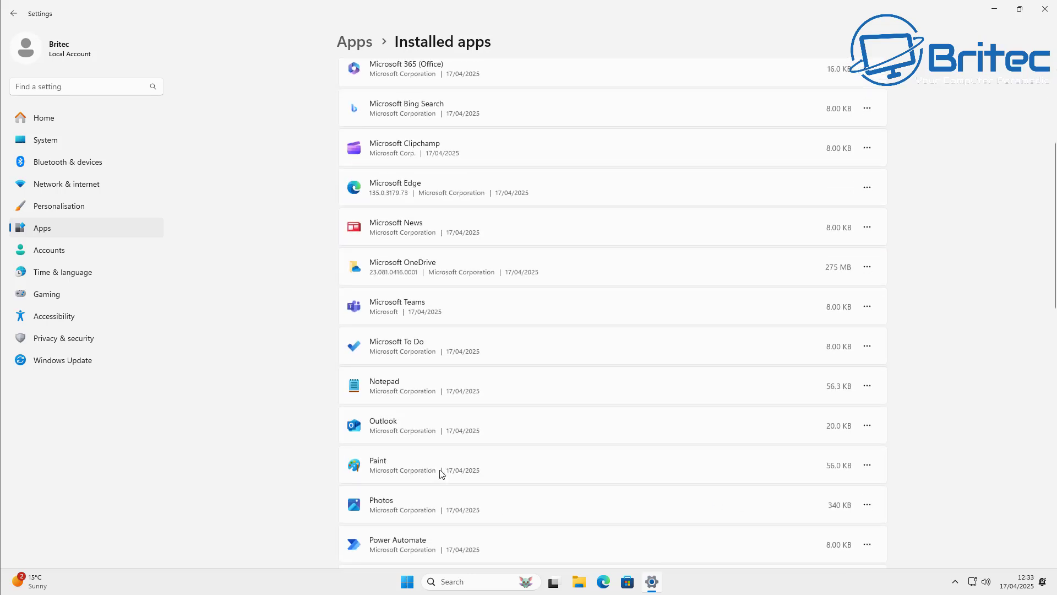
pyautogui.click(868, 464)
pyautogui.click(750, 523)
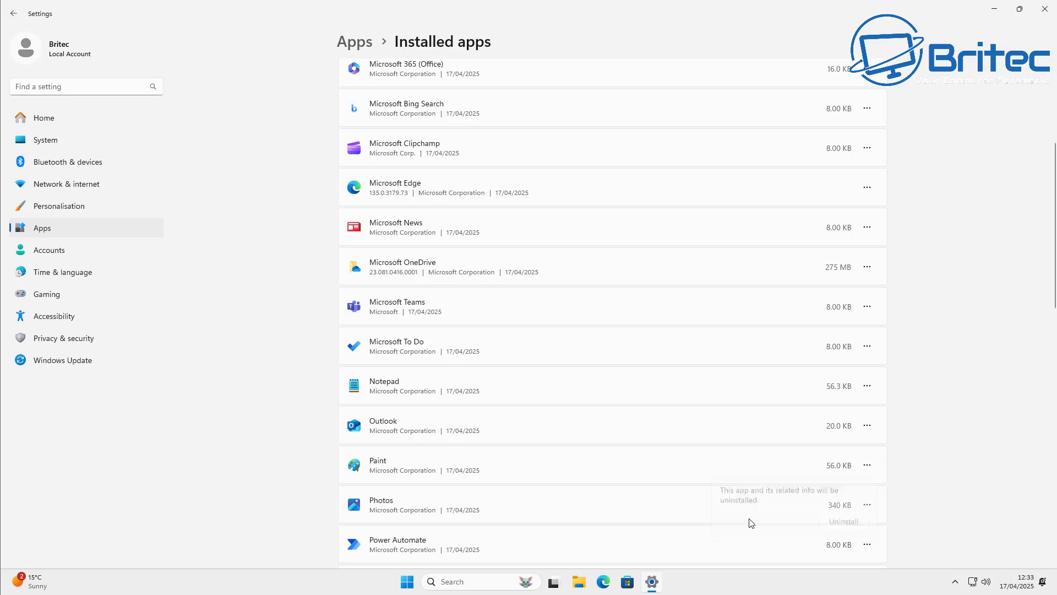
pyautogui.click(844, 526)
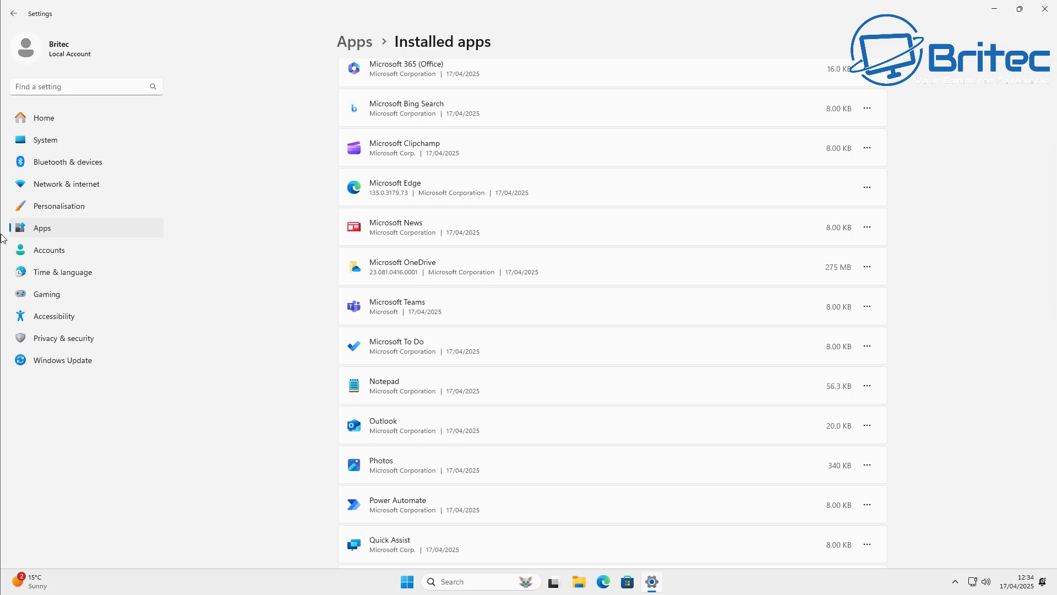
# - Uninstall Outlook from the installed apps list
pyautogui.click(867, 425)
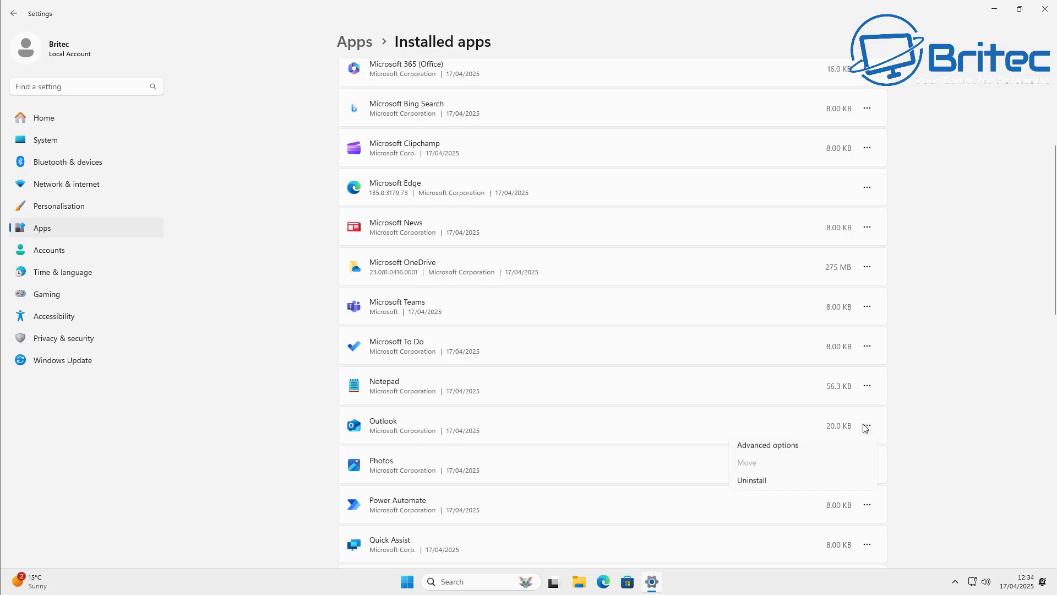
pyautogui.click(768, 488)
pyautogui.click(844, 481)
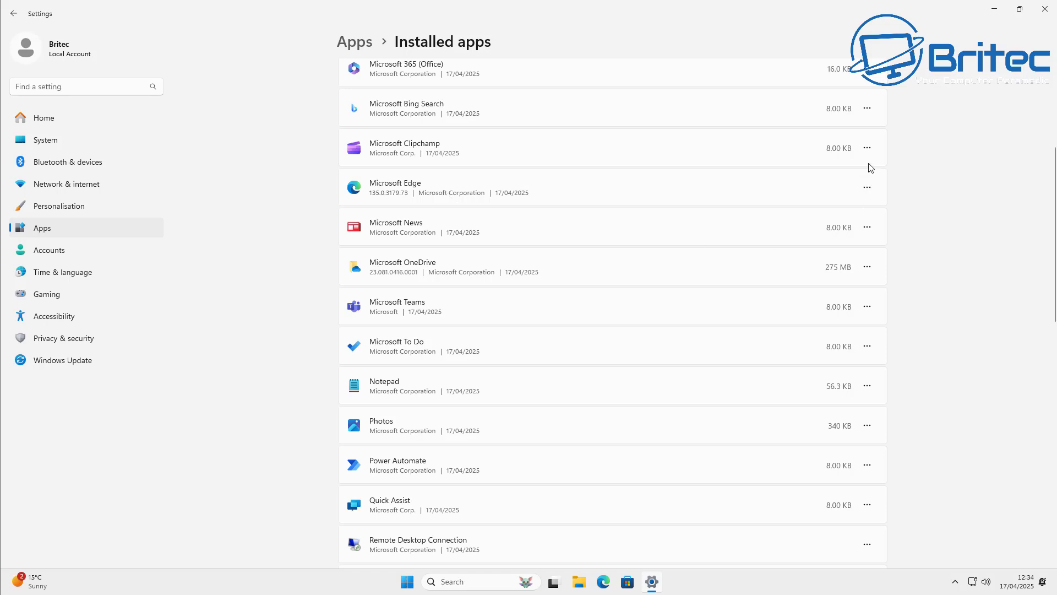
# - Uninstall Microsoft Clipchamp and Microsoft News from the installed apps list
pyautogui.click(867, 148)
pyautogui.click(752, 207)
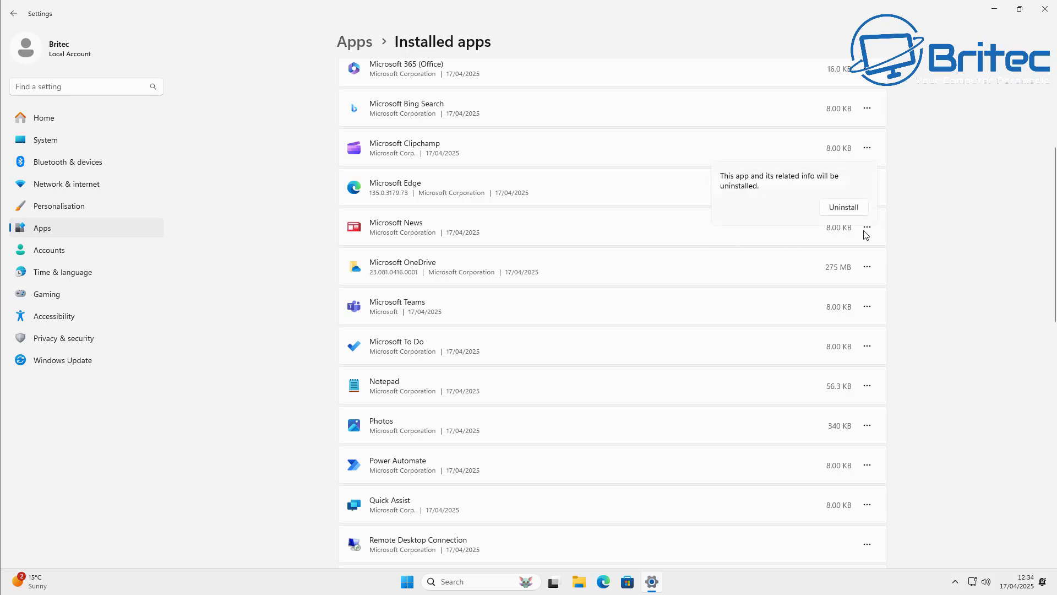
pyautogui.click(852, 212)
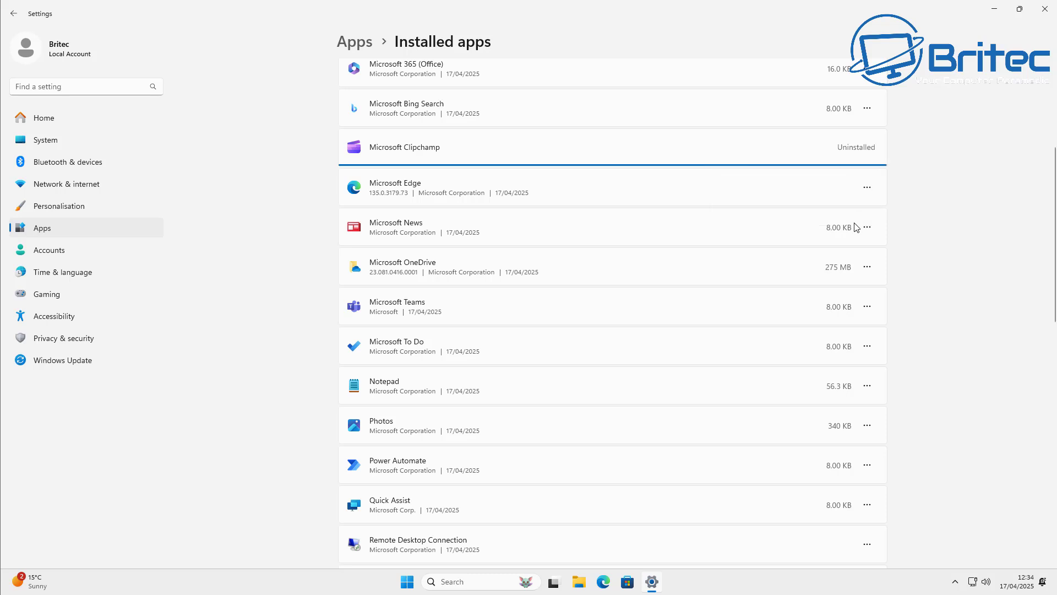
pyautogui.click(867, 189)
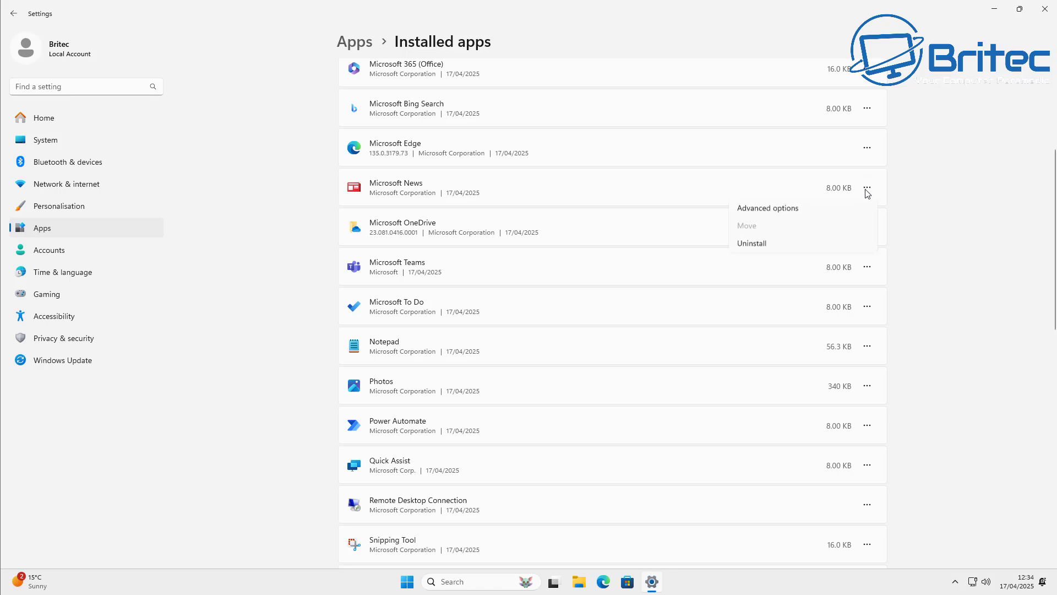
pyautogui.click(752, 244)
pyautogui.click(846, 246)
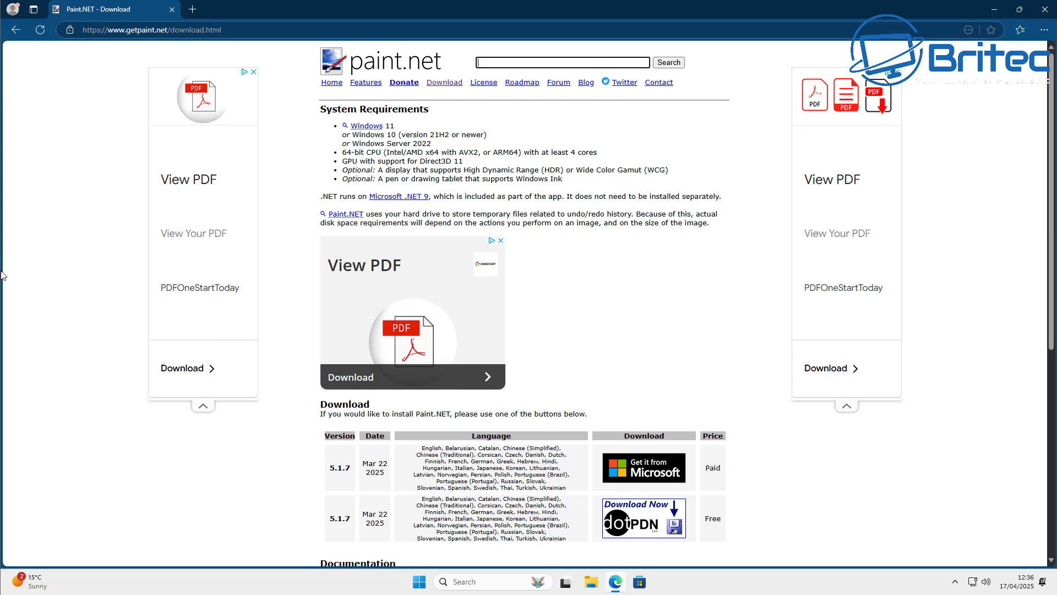
# - Get the free dotPDN edition of Paint.NET 5.1.7 from the Paint.NET download page, and close the Paint.NET editor
pyautogui.click(645, 520)
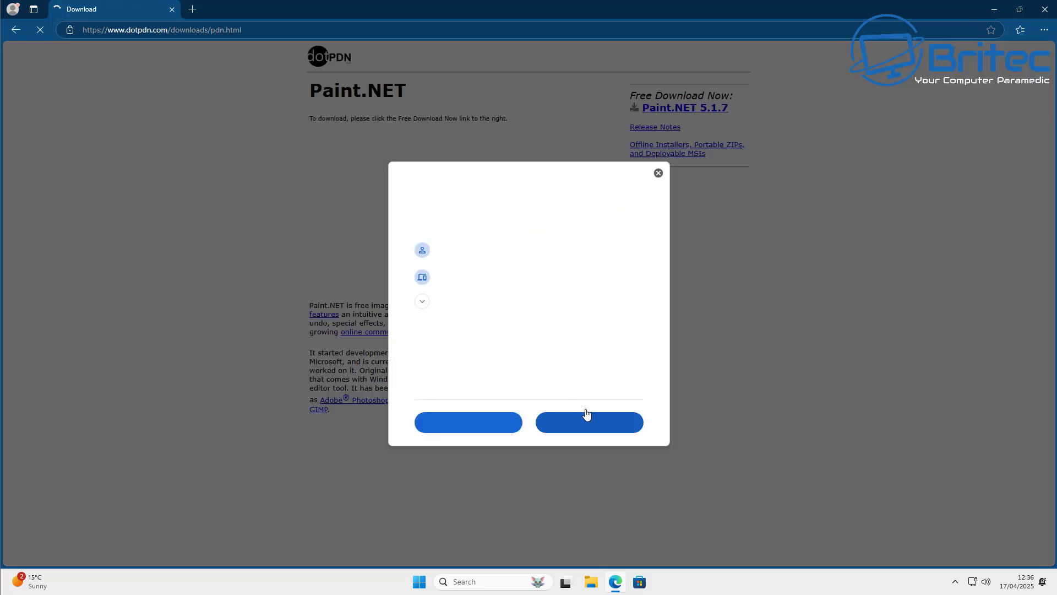
pyautogui.click(584, 429)
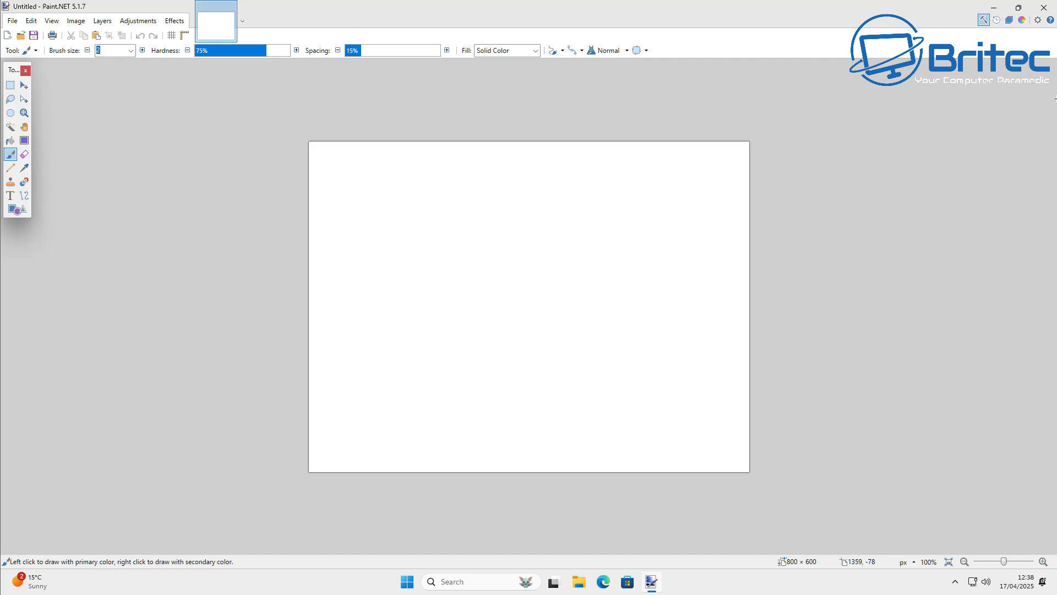
pyautogui.click(1044, 7)
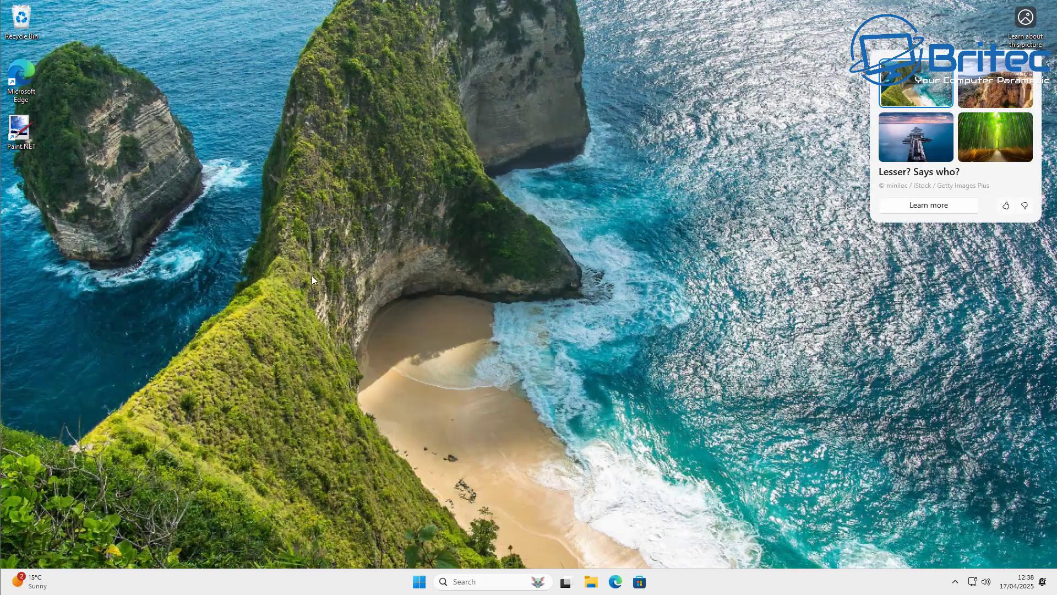
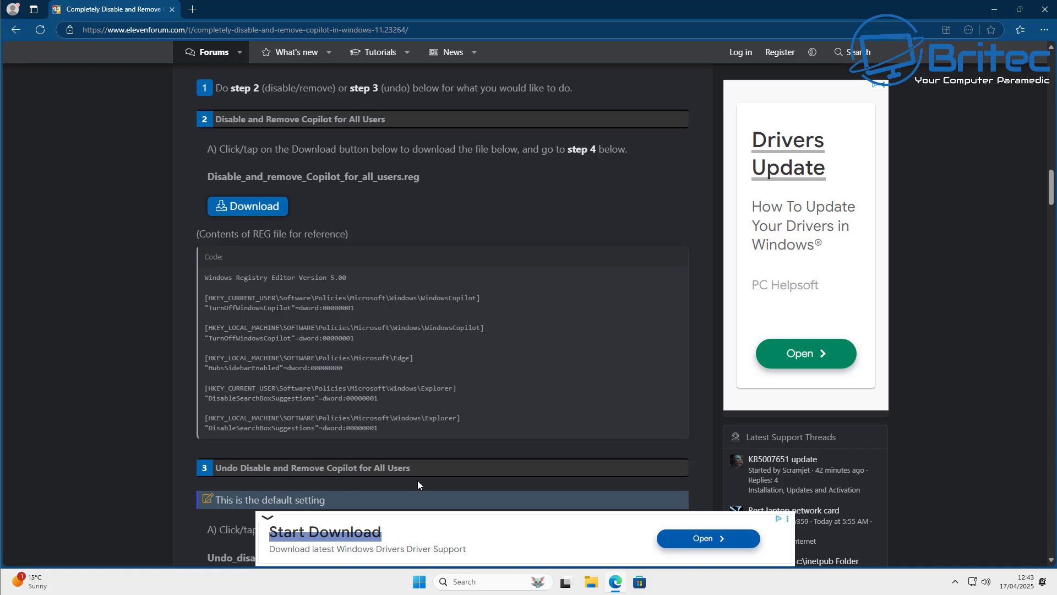
# - Close the browser and merge Disable_and_remove_Copilot_for_all_users.reg from the Downloads folder into the registry, accepting the security and registry prompts
pyautogui.click(1045, 10)
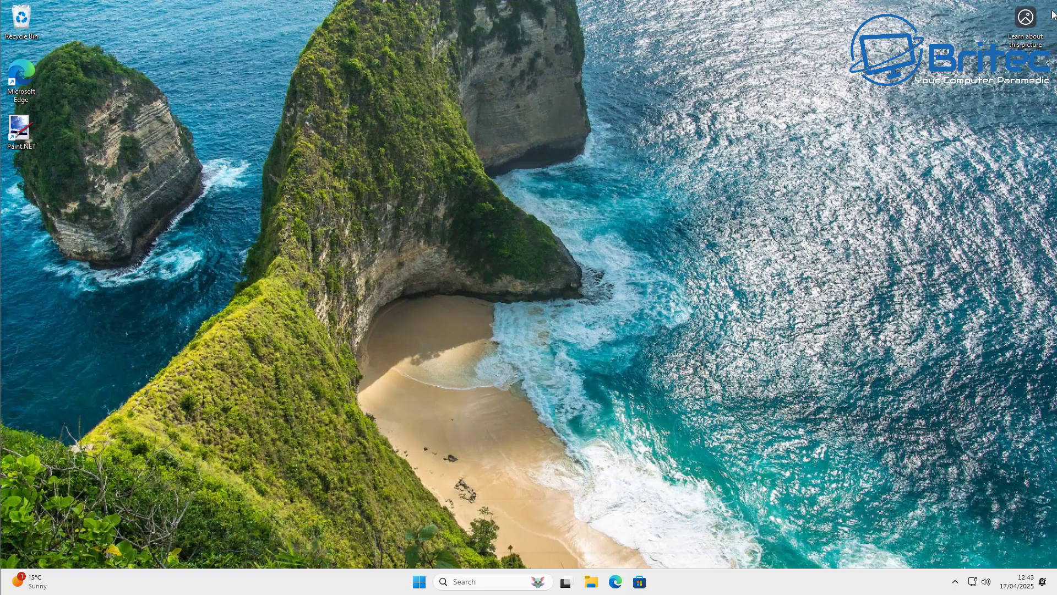
pyautogui.click(592, 583)
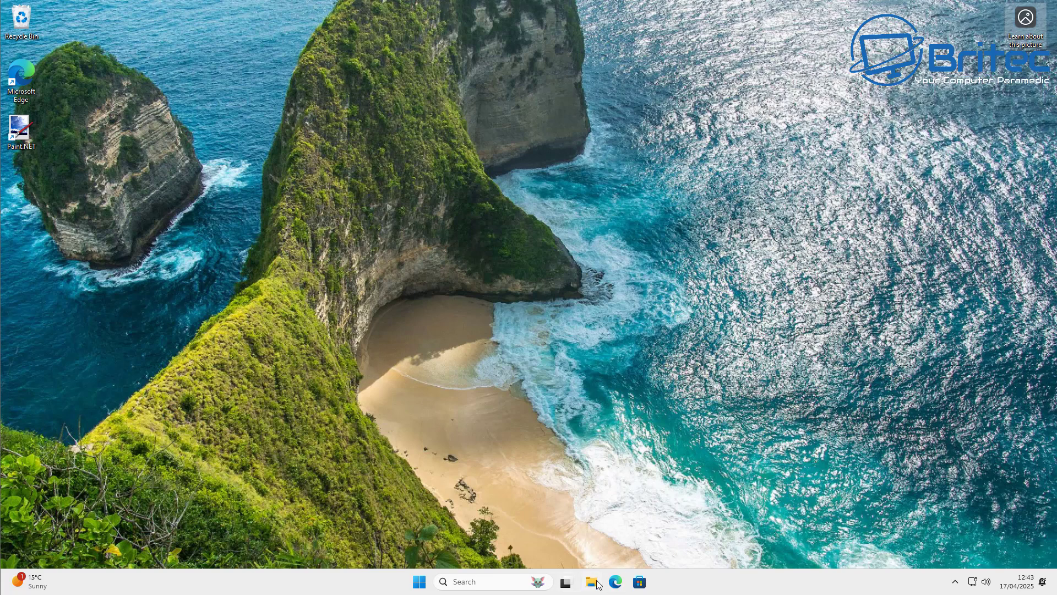
pyautogui.click(282, 277)
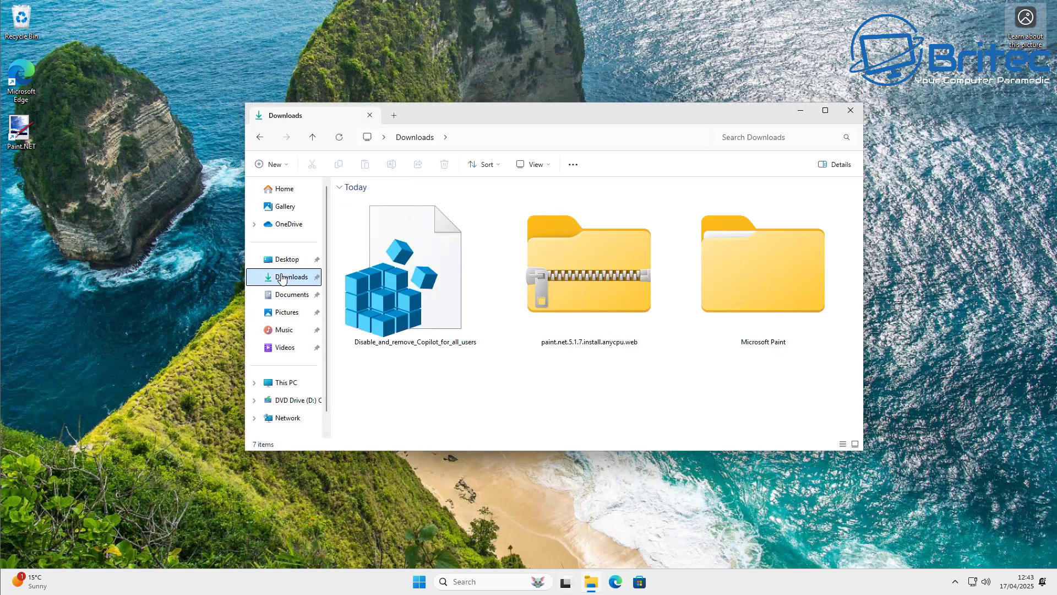
pyautogui.doubleClick(424, 313)
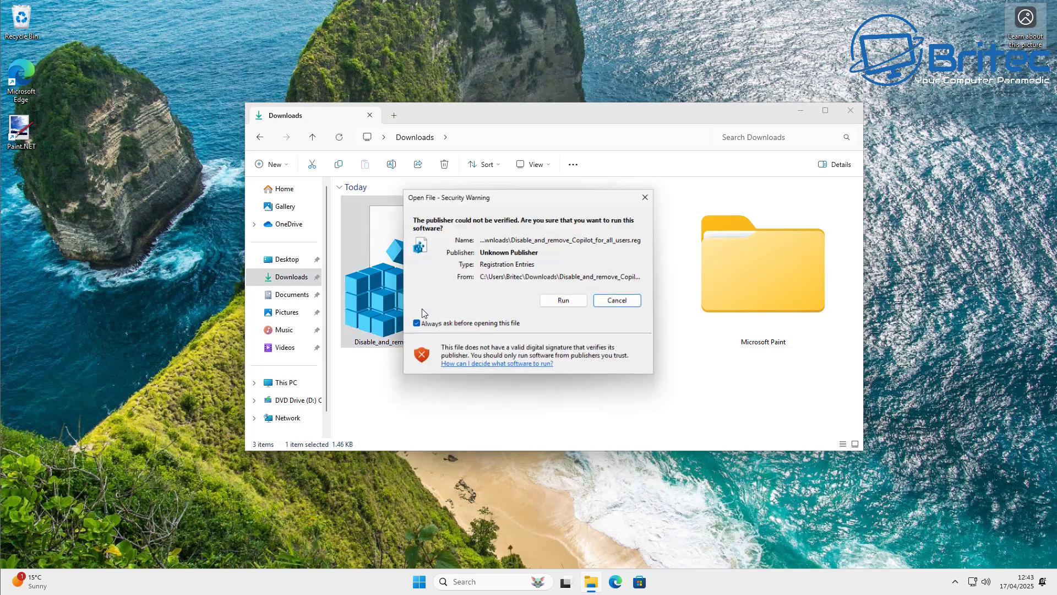
pyautogui.click(567, 301)
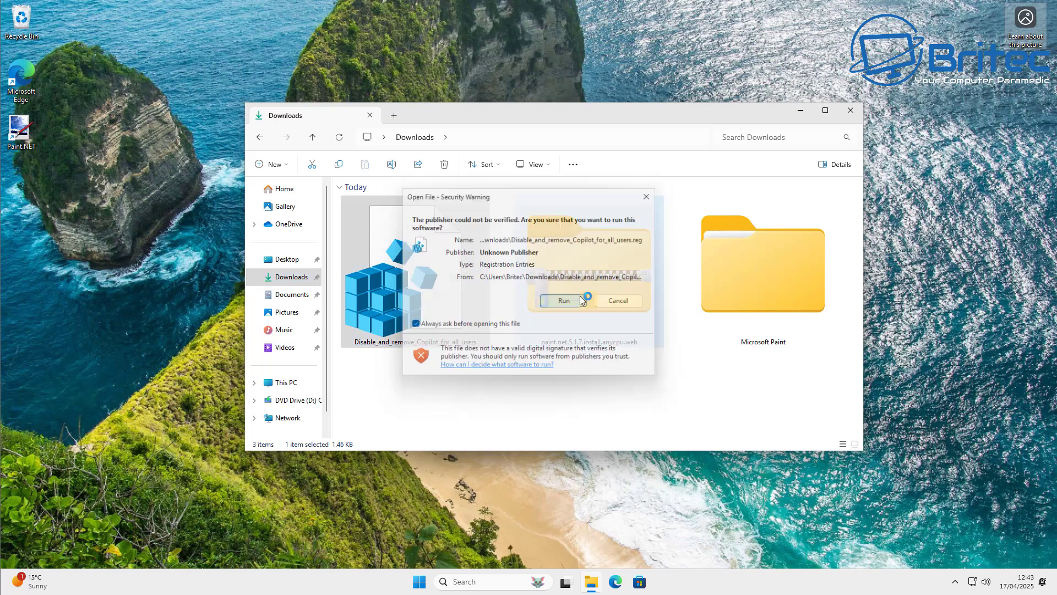
pyautogui.click(476, 378)
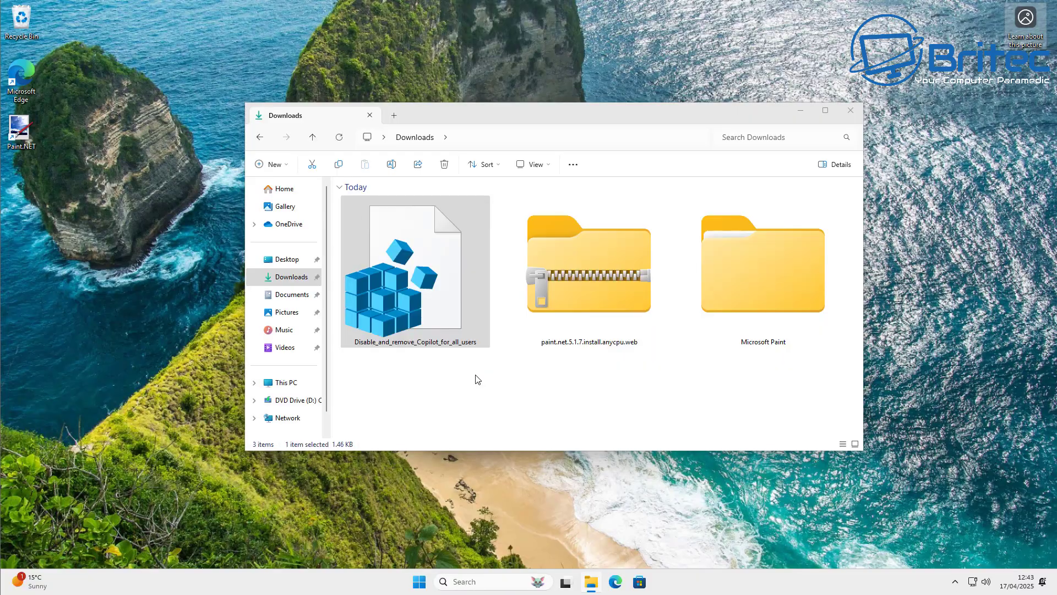
pyautogui.click(808, 109)
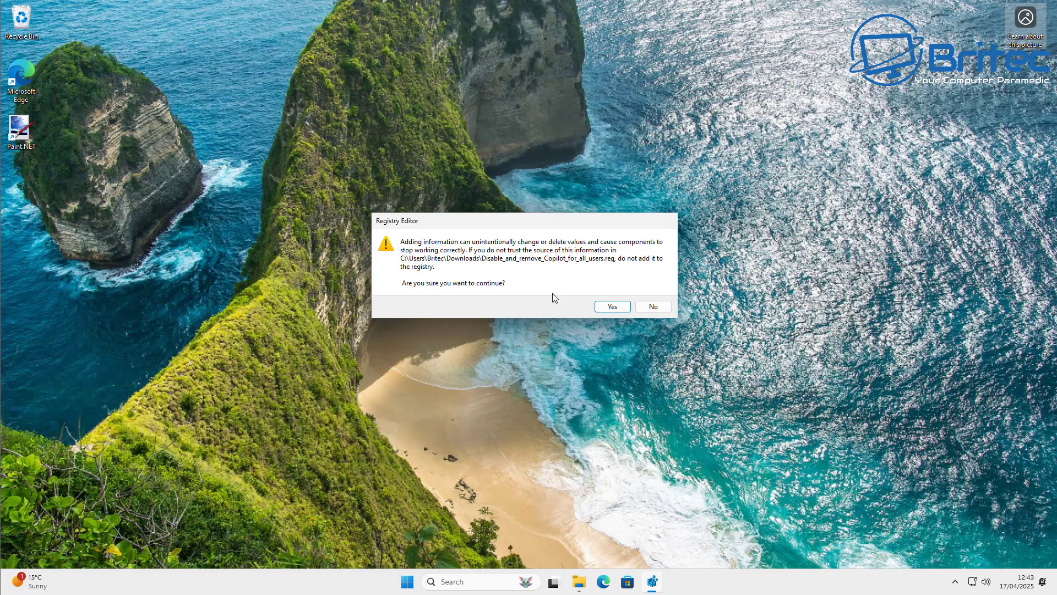
pyautogui.click(612, 308)
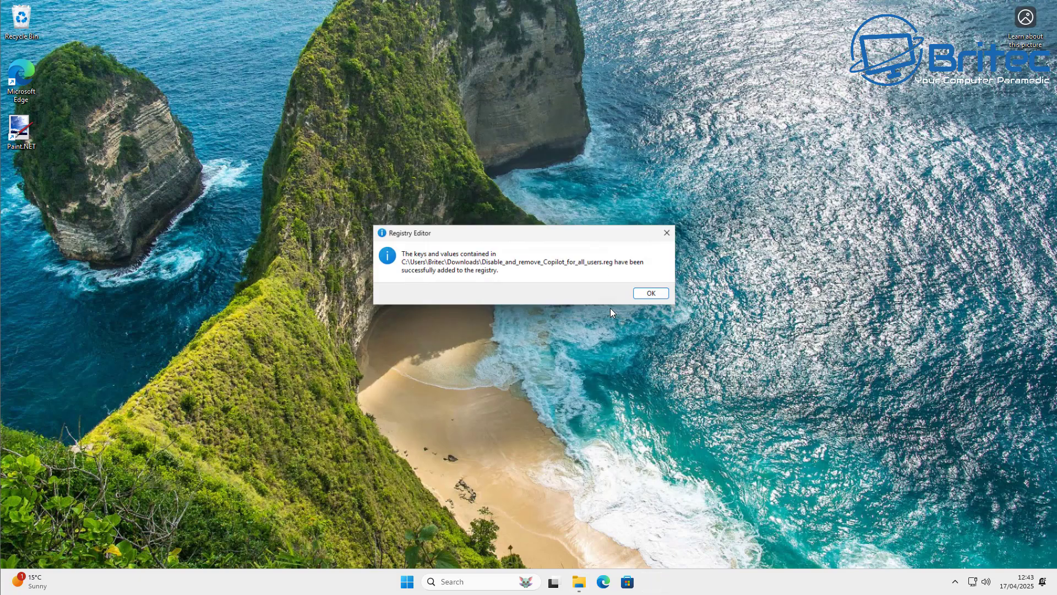
pyautogui.click(650, 295)
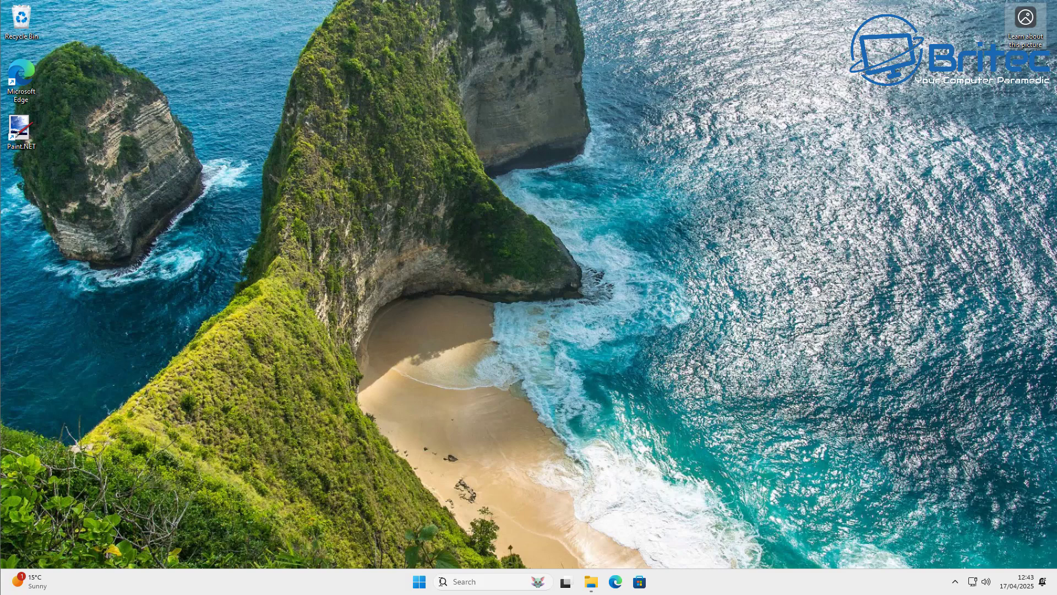
# - Search for gpedit, open the Local Group Policy Editor, and widen its policy tree so the folder names are readable
pyautogui.click(420, 582)
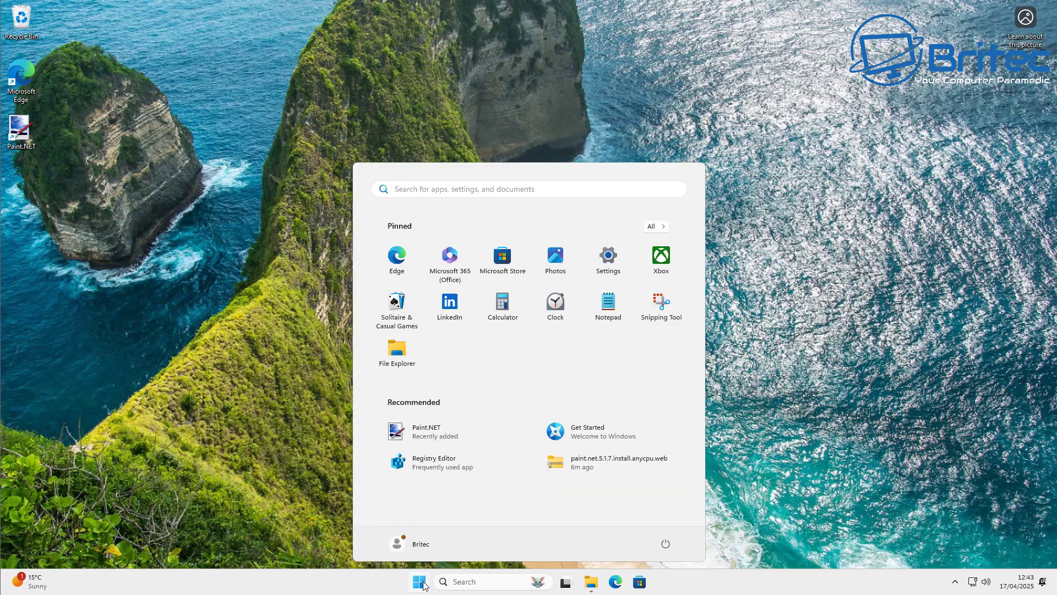
pyautogui.write('gpedit')
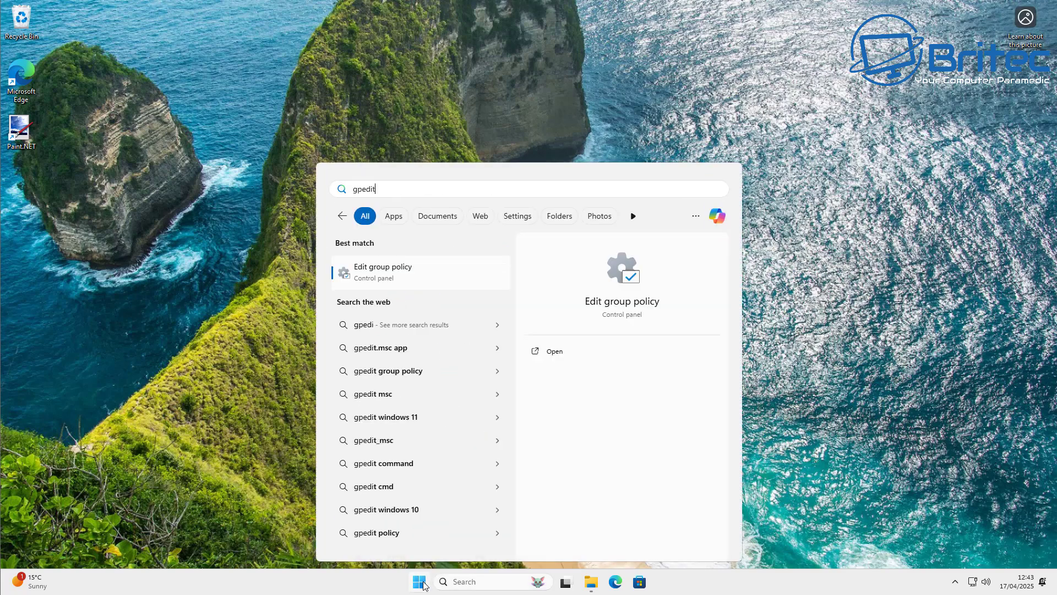
pyautogui.click(417, 275)
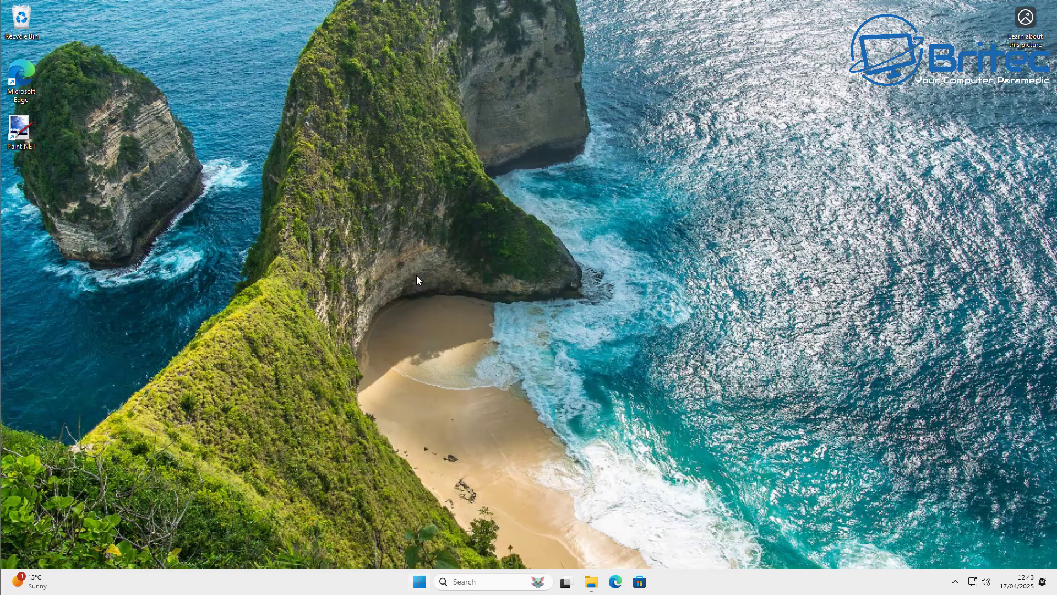
pyautogui.moveTo(362, 103); pyautogui.dragTo(579, 128)
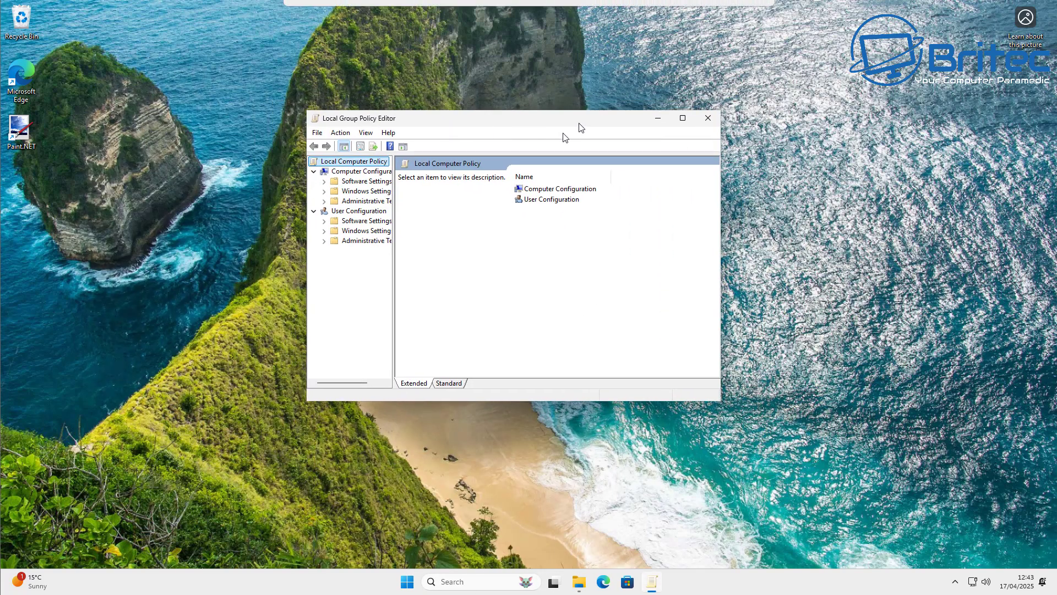
pyautogui.moveTo(393, 272); pyautogui.dragTo(437, 272)
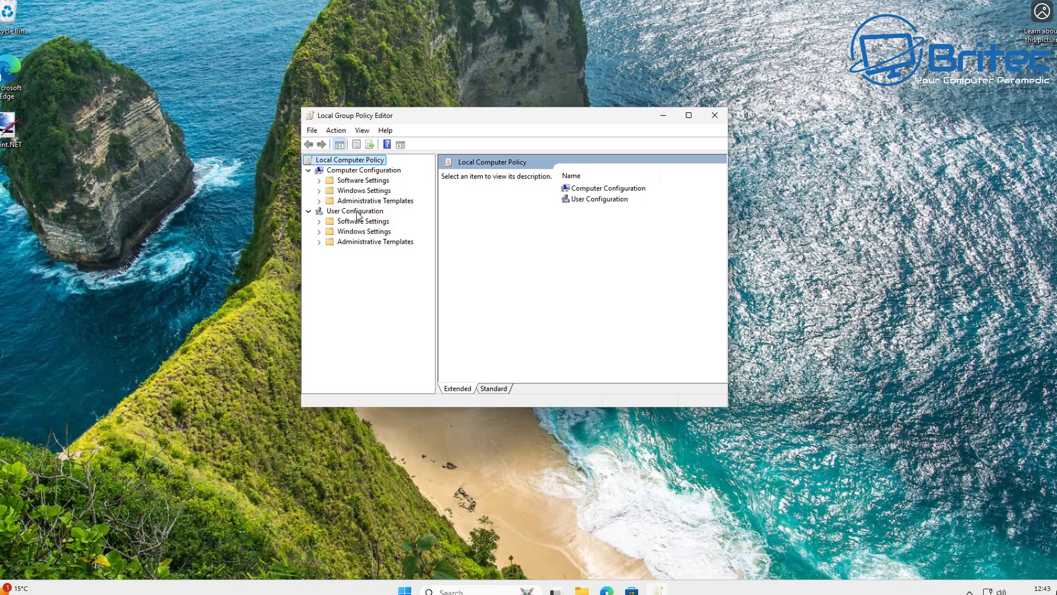
# - Open the Windows Copilot policy folder under User Configuration, Administrative Templates, Windows Components, widening the policy tree to show full folder names
pyautogui.click(359, 211)
pyautogui.click(362, 242)
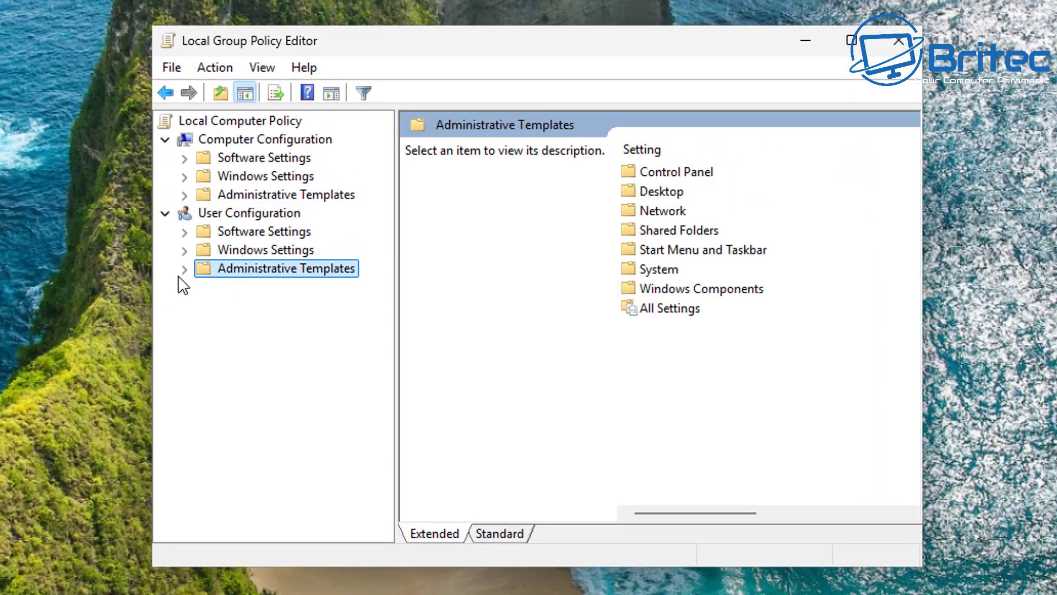
pyautogui.click(184, 269)
pyautogui.click(281, 399)
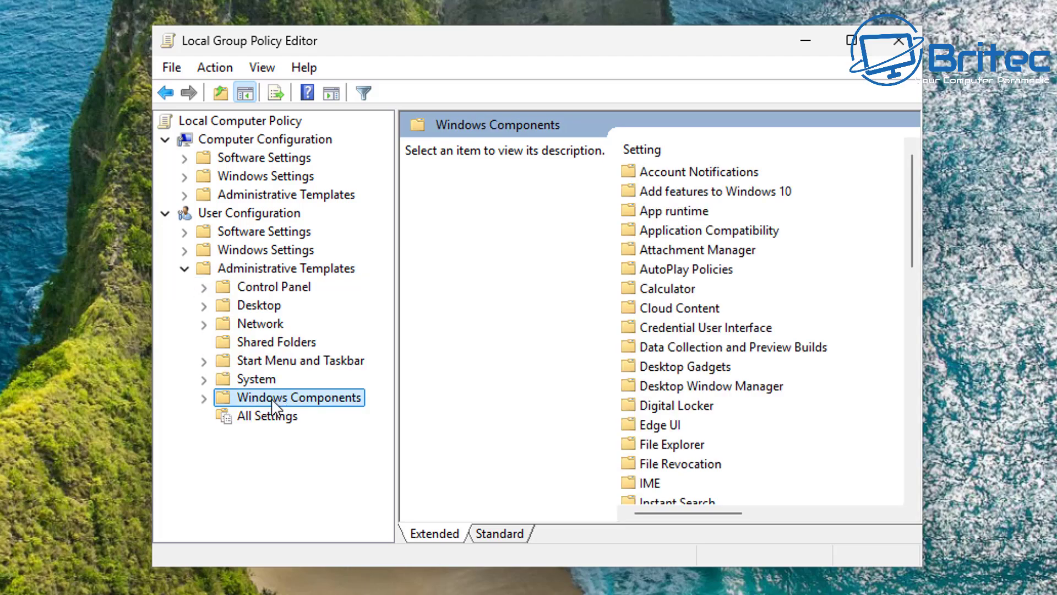
pyautogui.click(205, 397)
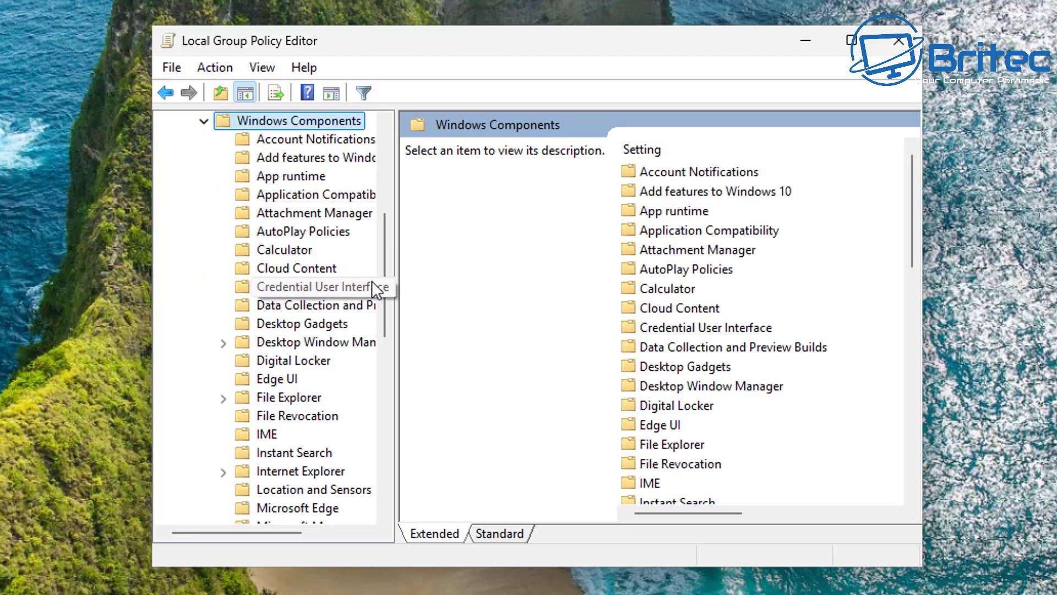
pyautogui.moveTo(383, 283); pyautogui.dragTo(388, 452)
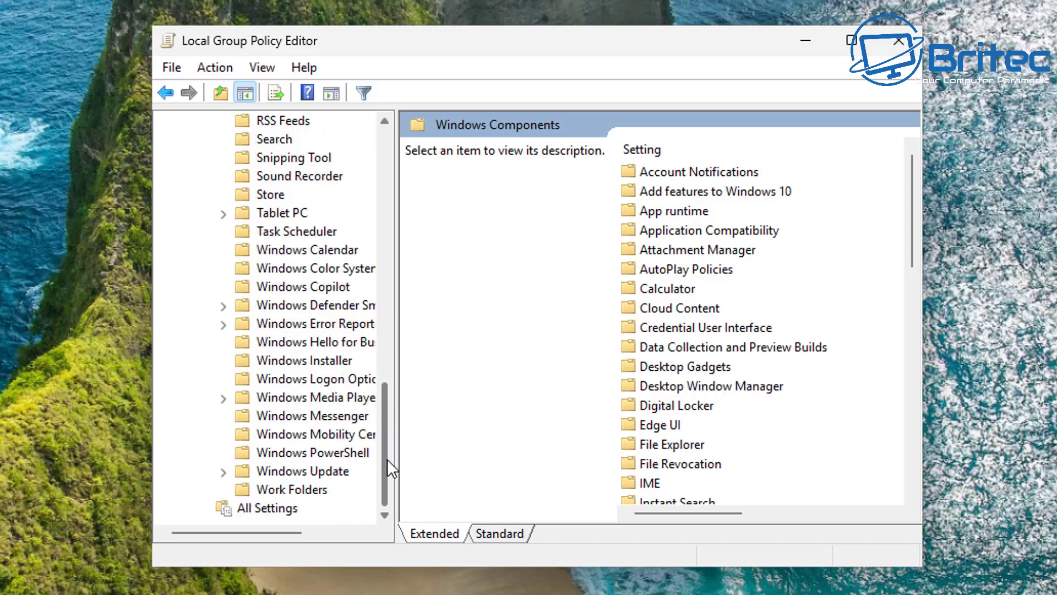
pyautogui.moveTo(396, 300); pyautogui.dragTo(495, 307)
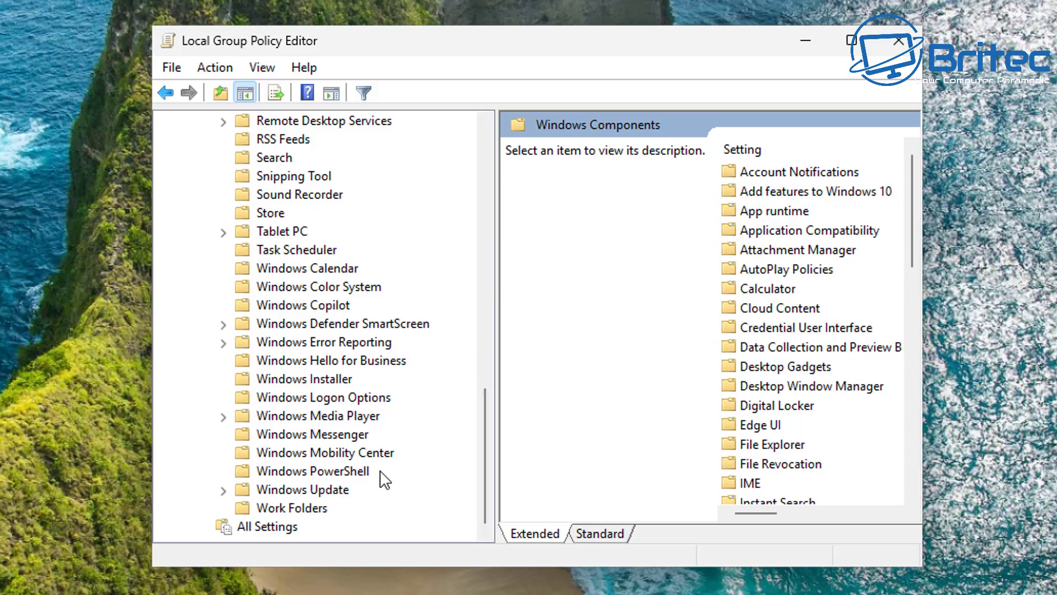
pyautogui.scroll(2, 384, 479)
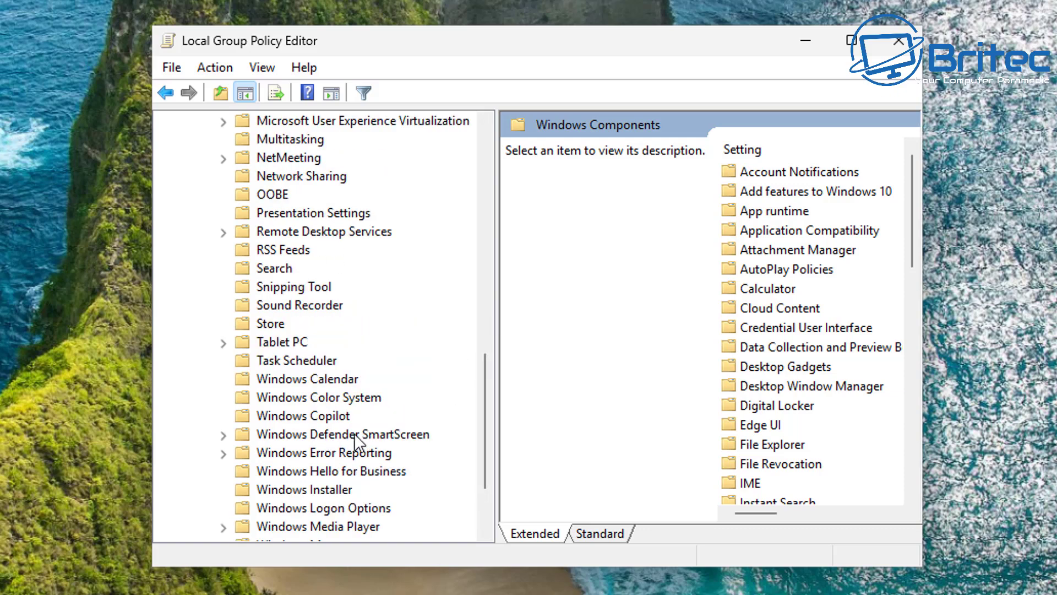
pyautogui.click(332, 418)
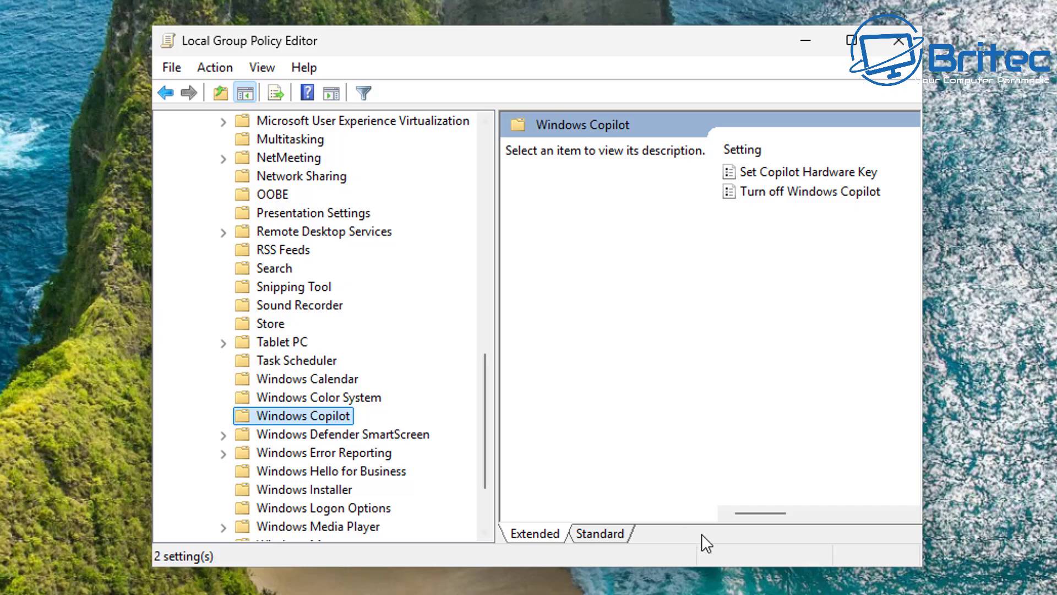
# - Set the Turn off Windows Copilot policy to Enabled and save it
pyautogui.click(786, 194)
pyautogui.doubleClick(787, 193)
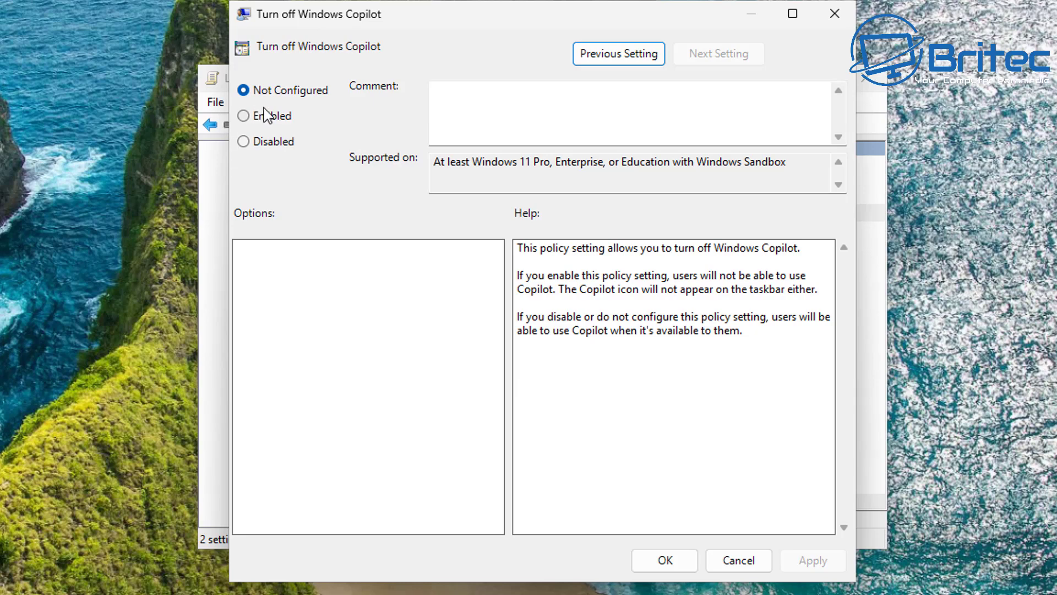
pyautogui.click(244, 116)
pyautogui.click(668, 559)
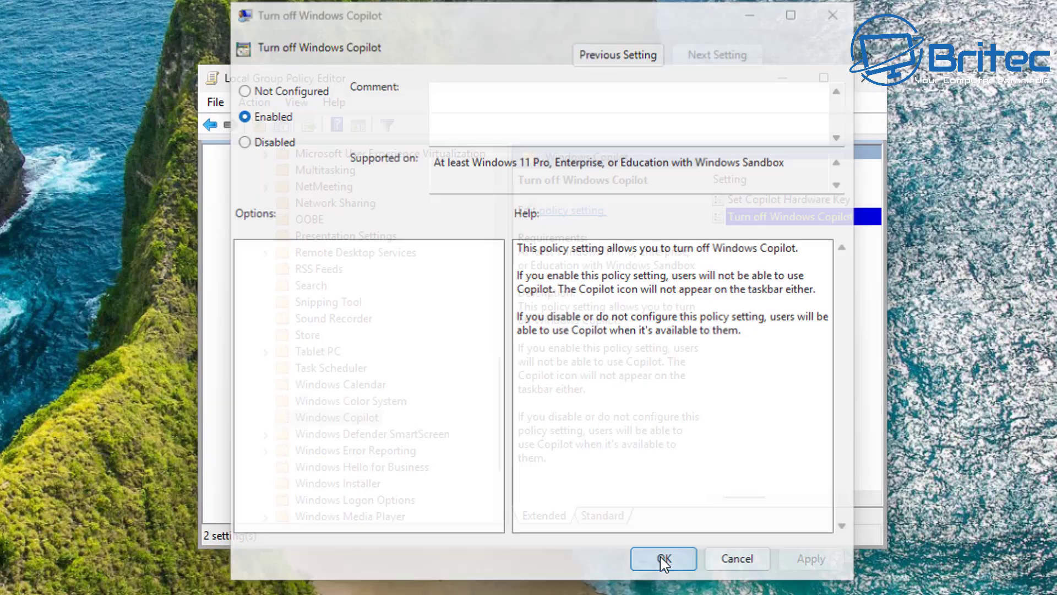
# - Set the Set Copilot Hardware Key policy to Disabled, apply it, and close the Local Group Policy Editor
pyautogui.doubleClick(763, 200)
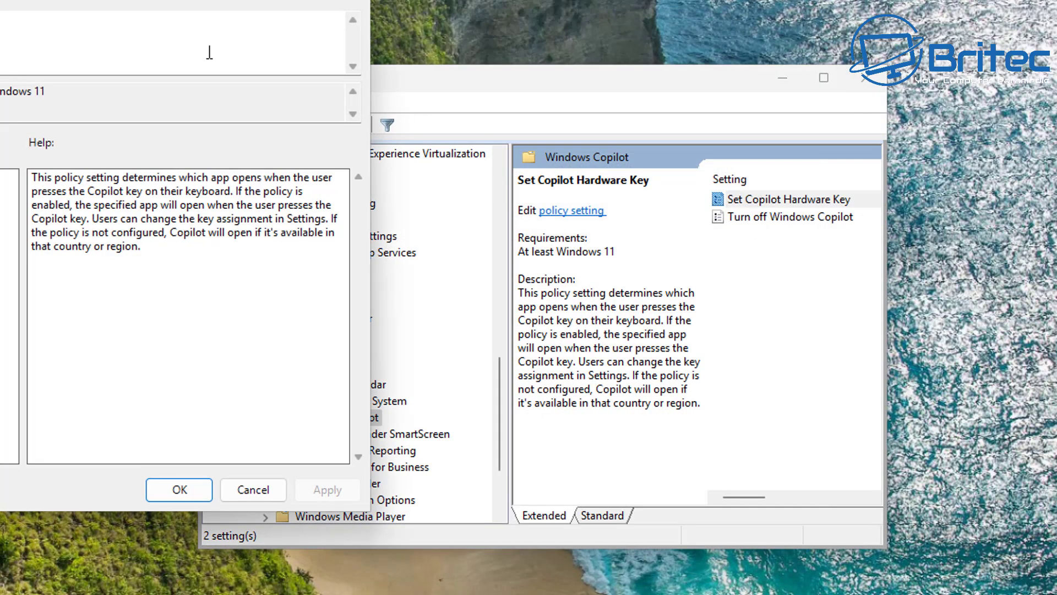
pyautogui.moveTo(154, 4); pyautogui.dragTo(561, 36)
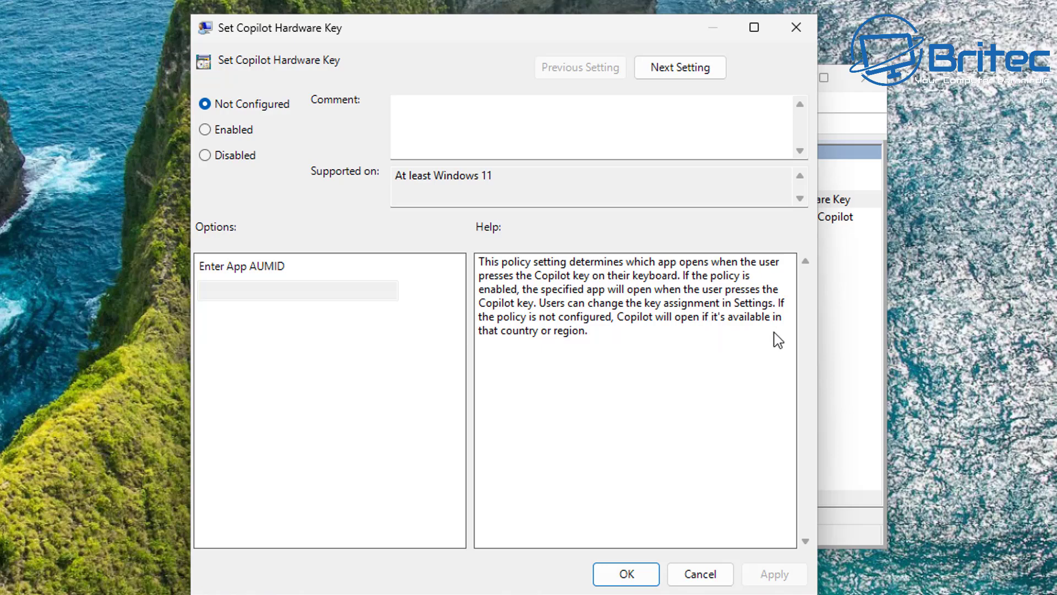
pyautogui.click(206, 157)
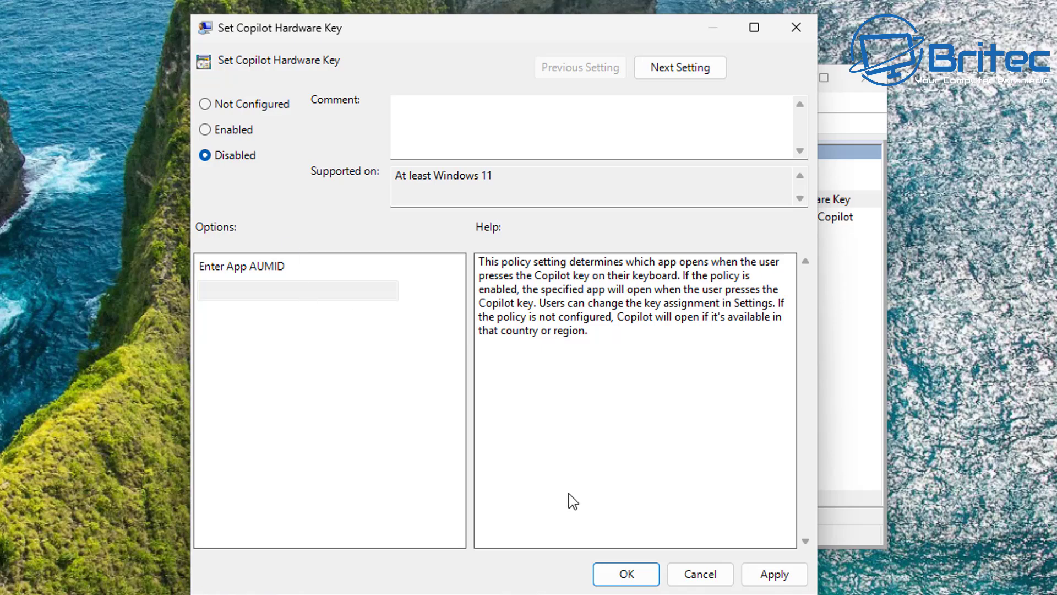
pyautogui.click(761, 577)
pyautogui.click(628, 574)
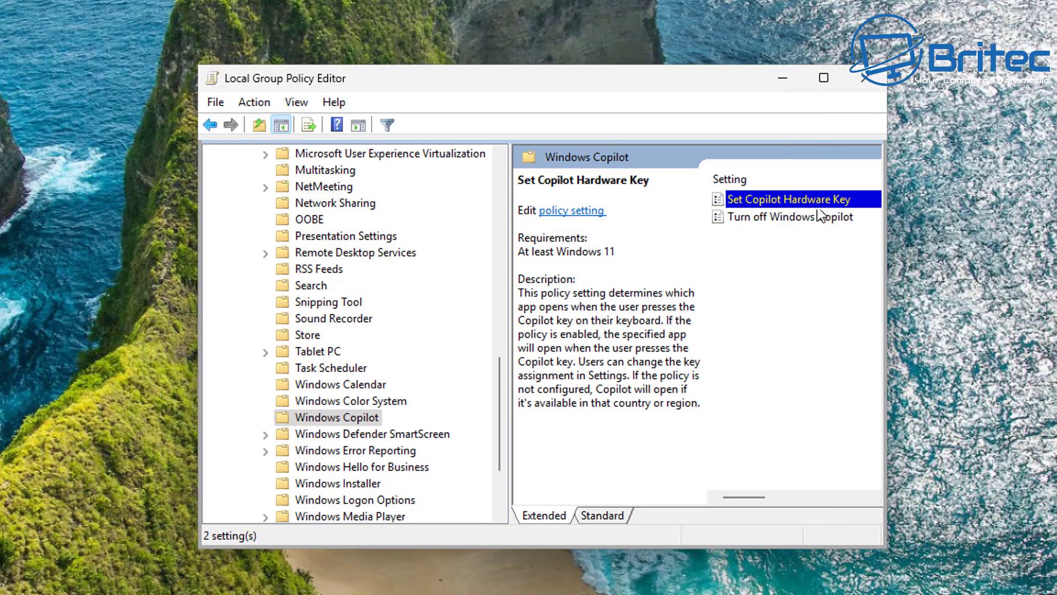
pyautogui.click(866, 78)
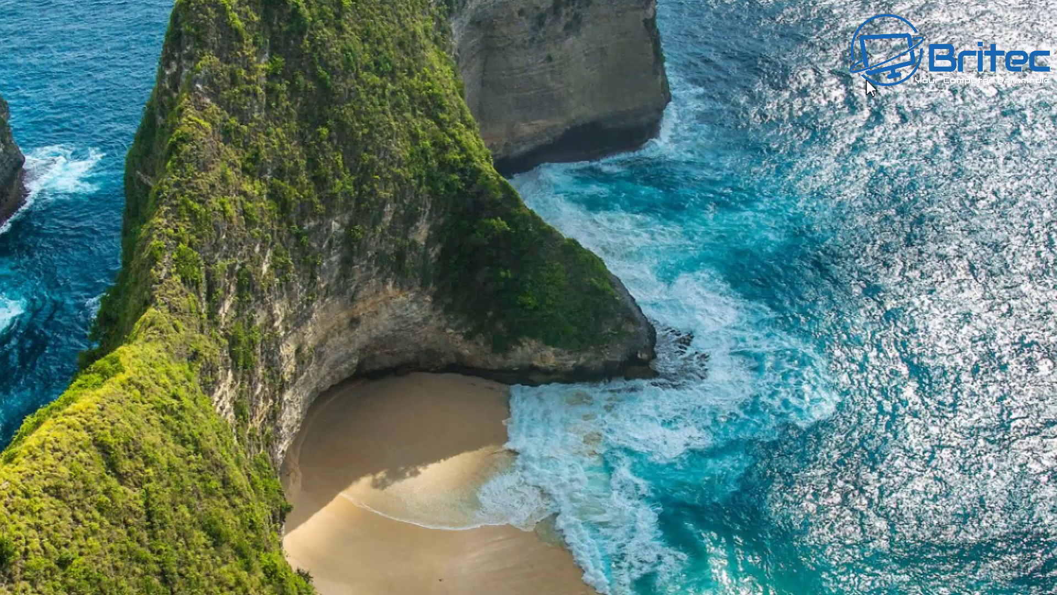